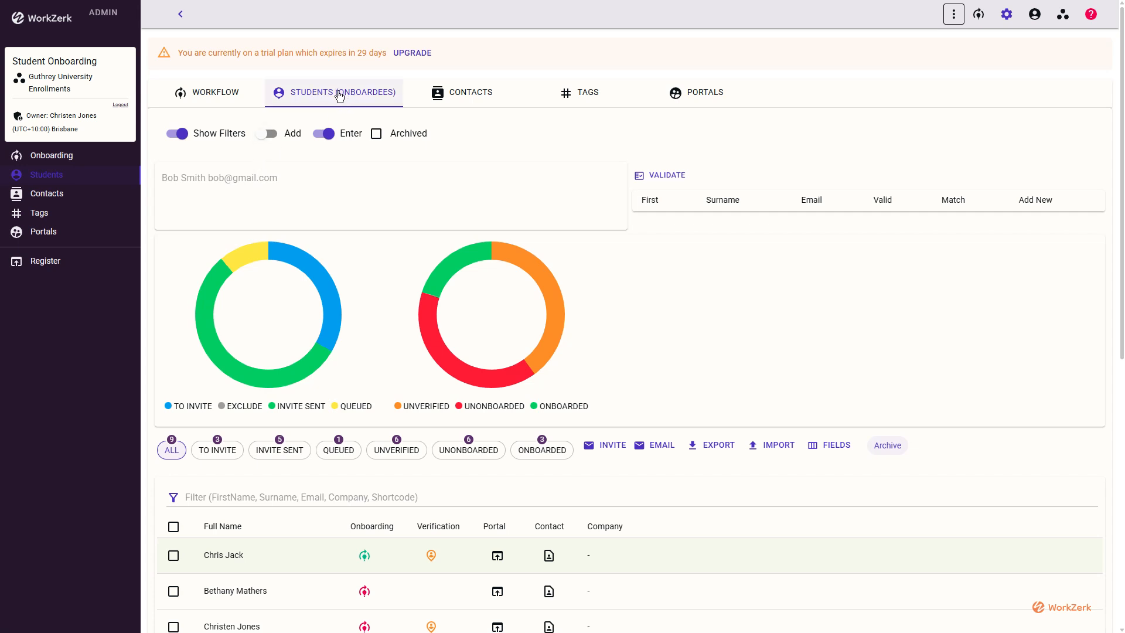
Open the Your Spaces list, which shows Guthrey University Enrollments as the only owned space.
{"action": "left_click", "coordinate": [1062, 15]}
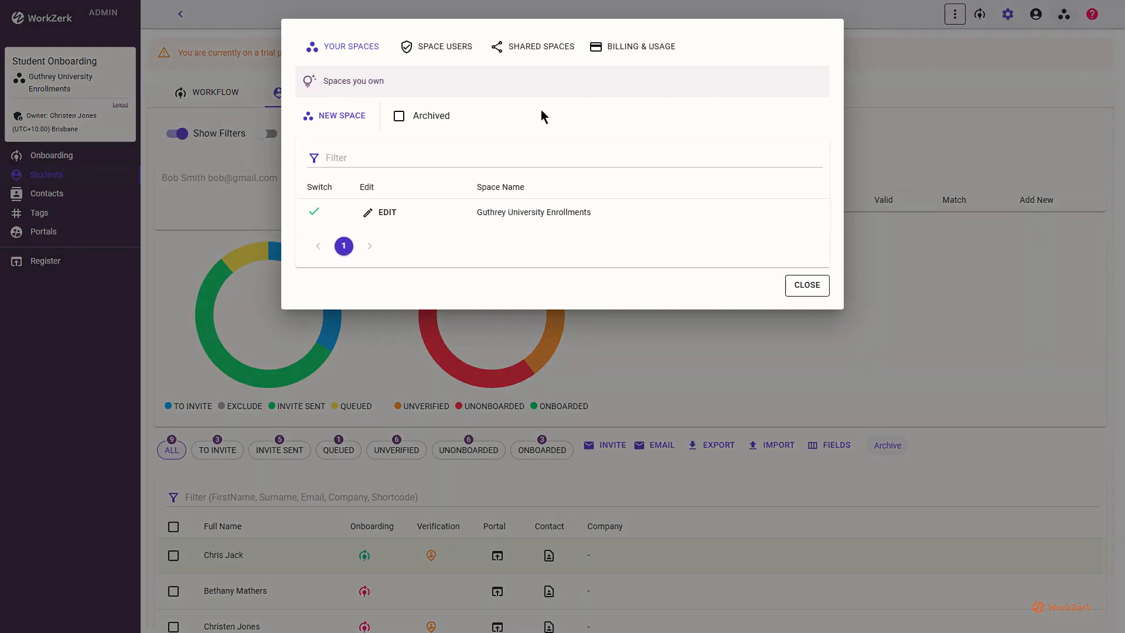
Open the Guthrey University Enrollments settings and review the Student / Students role names.
{"action": "left_click", "coordinate": [374, 216]}
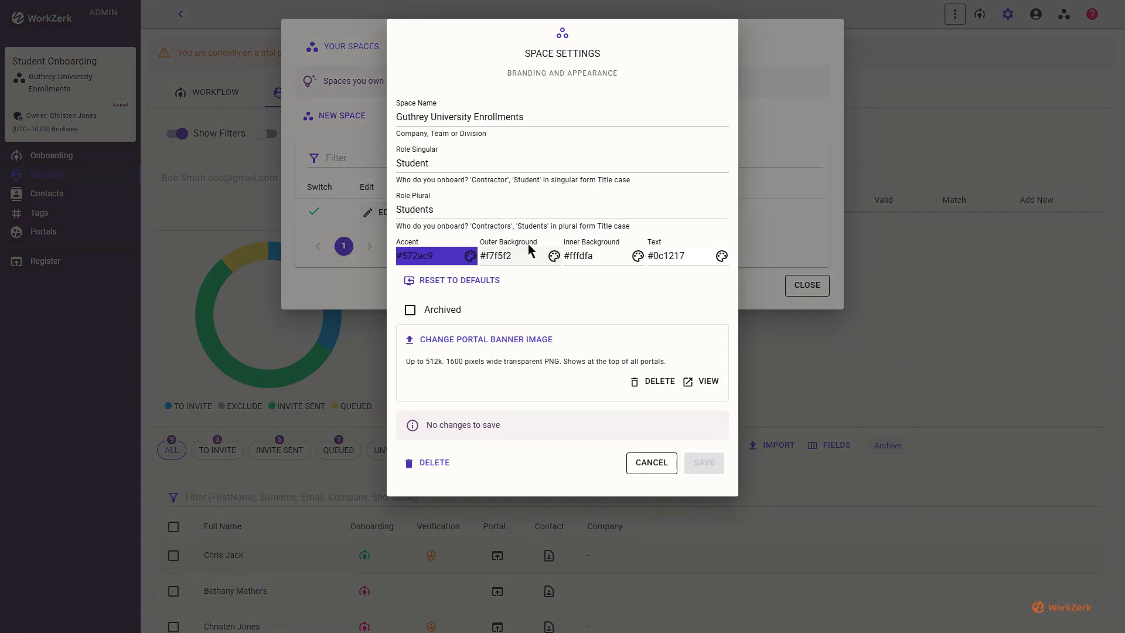
{"action": "left_click", "coordinate": [430, 168]}
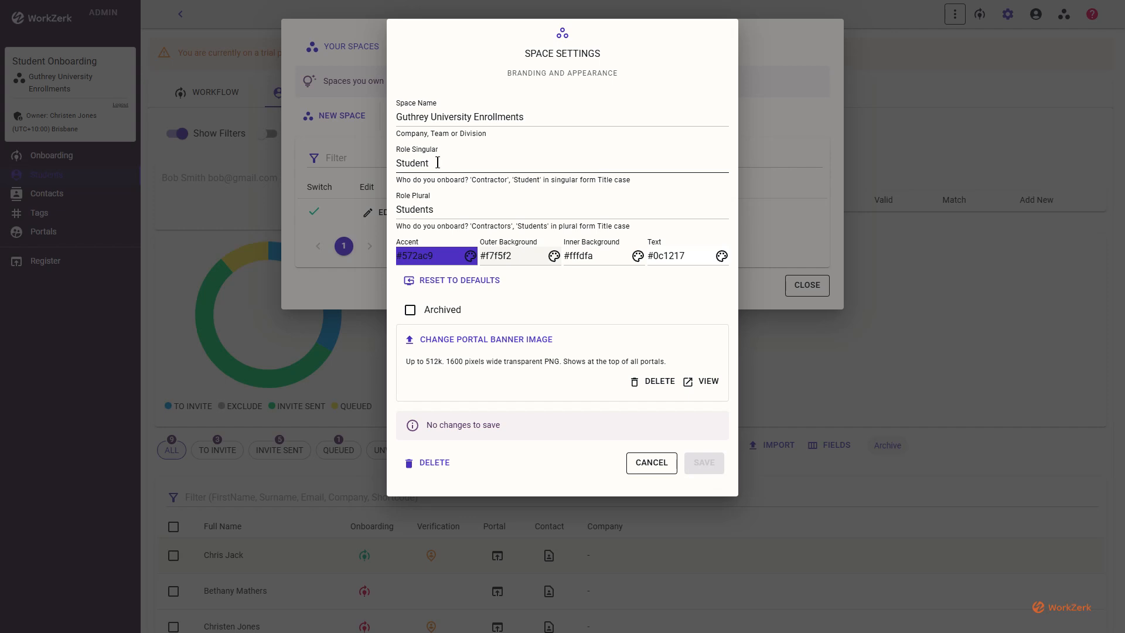
{"action": "left_click", "coordinate": [437, 162]}
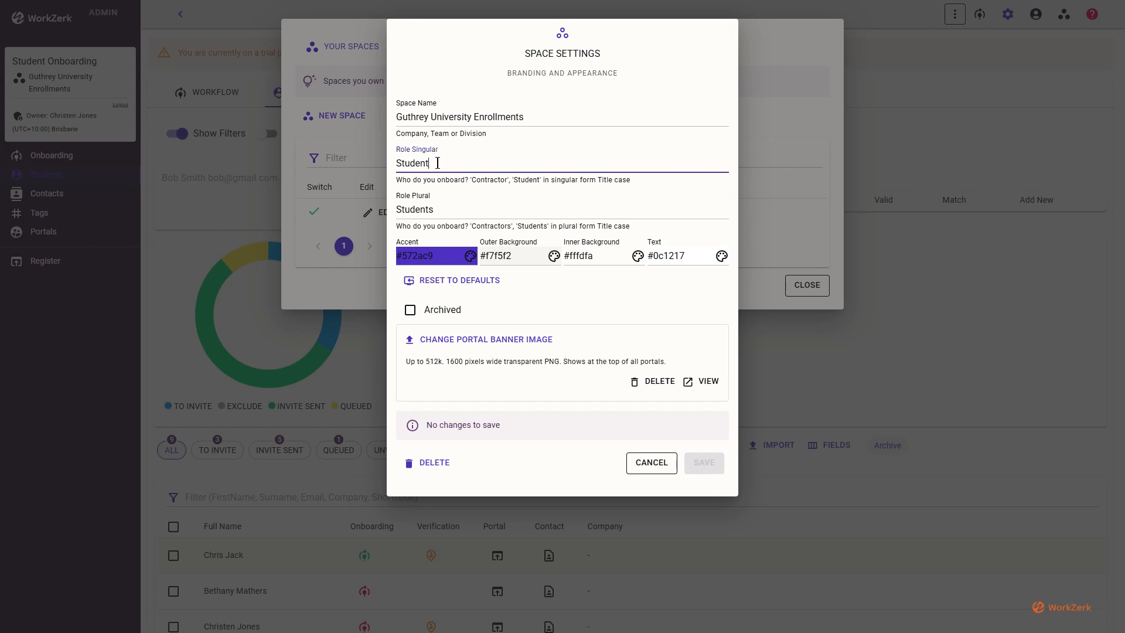
{"action": "left_click", "coordinate": [459, 205]}
{"action": "left_click", "coordinate": [459, 160]}
{"action": "left_click", "coordinate": [449, 208]}
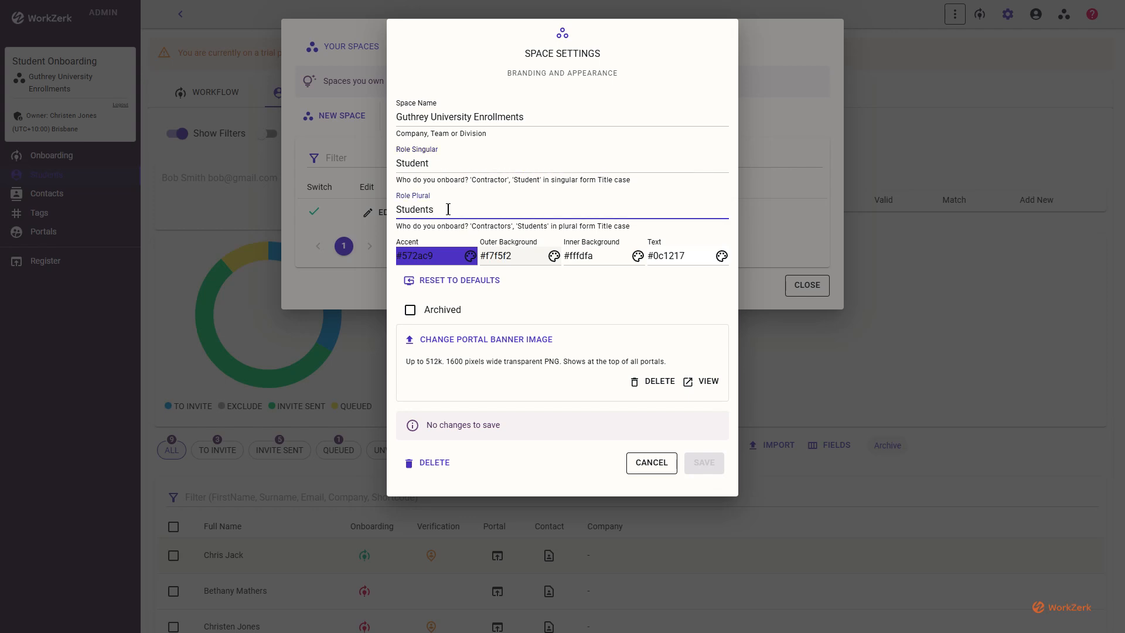
Change the accent colour from purple #572ac9 to lighter blue #5842dd.
{"action": "left_click", "coordinate": [470, 256]}
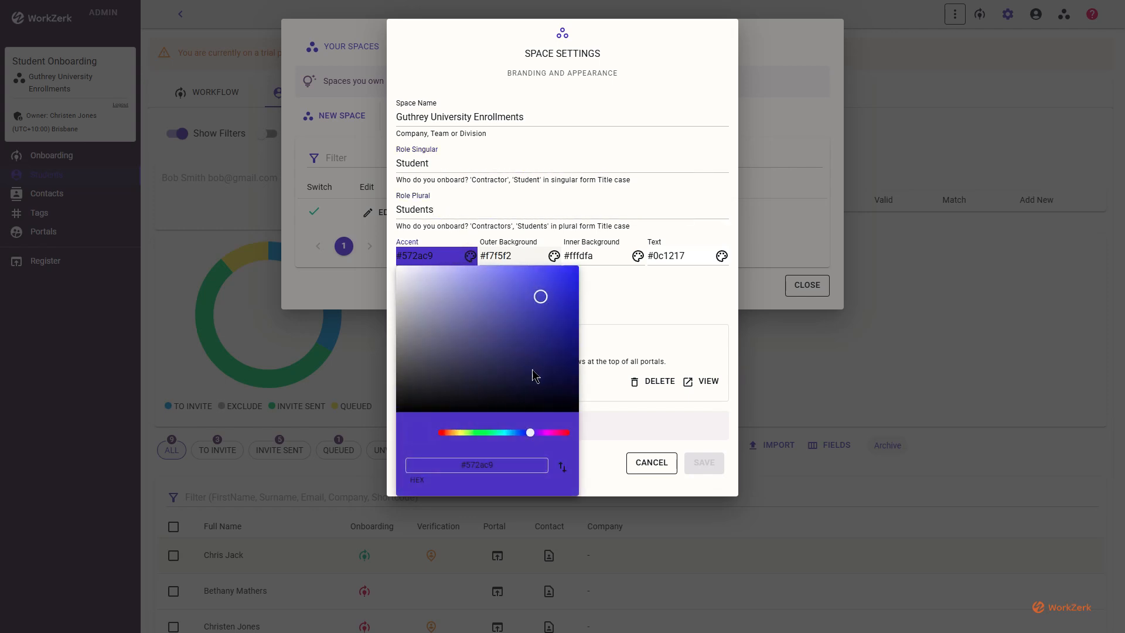
{"action": "left_click_drag", "start_coordinate": [530, 433], "coordinate": [505, 434]}
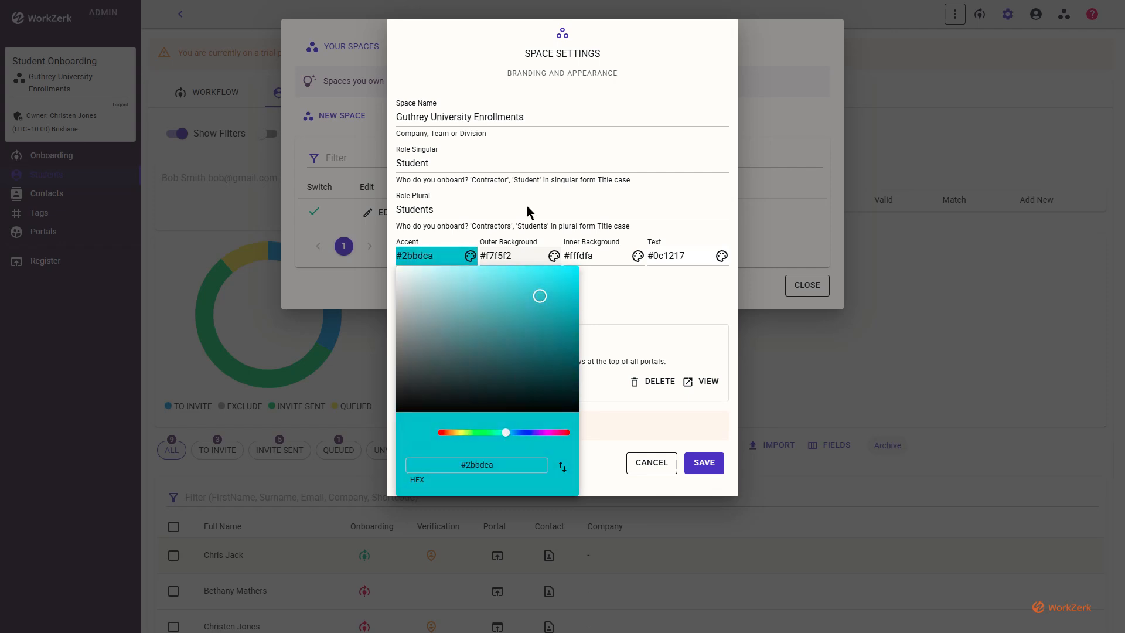
{"action": "left_click", "coordinate": [527, 434]}
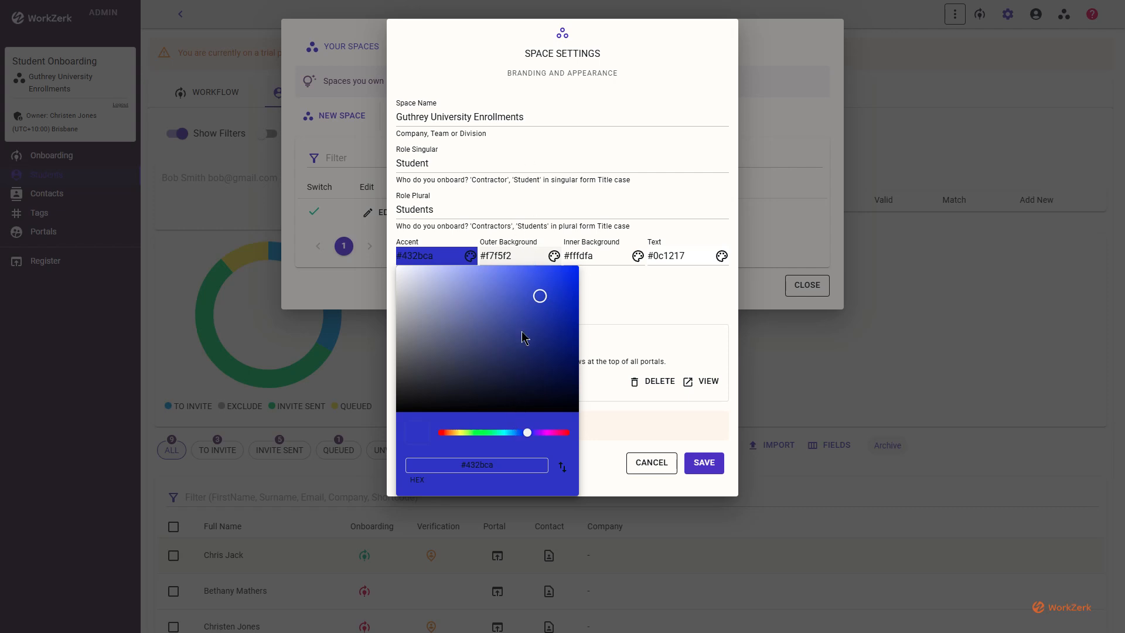
{"action": "left_click", "coordinate": [525, 285]}
{"action": "left_click", "coordinate": [486, 63]}
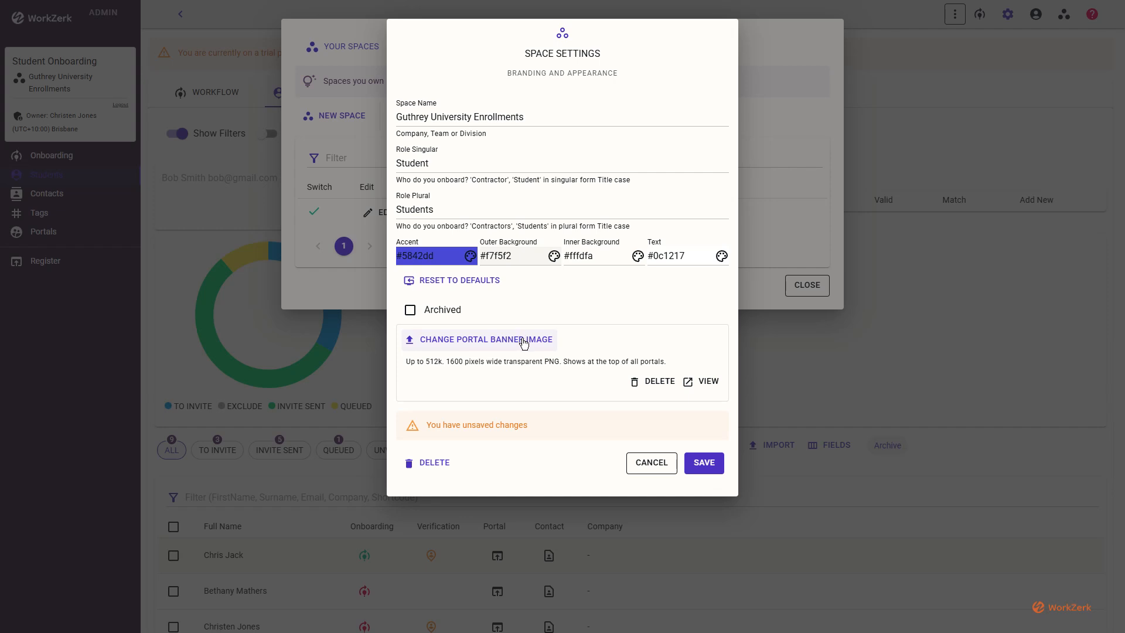
{"action": "left_click", "coordinate": [700, 382]}
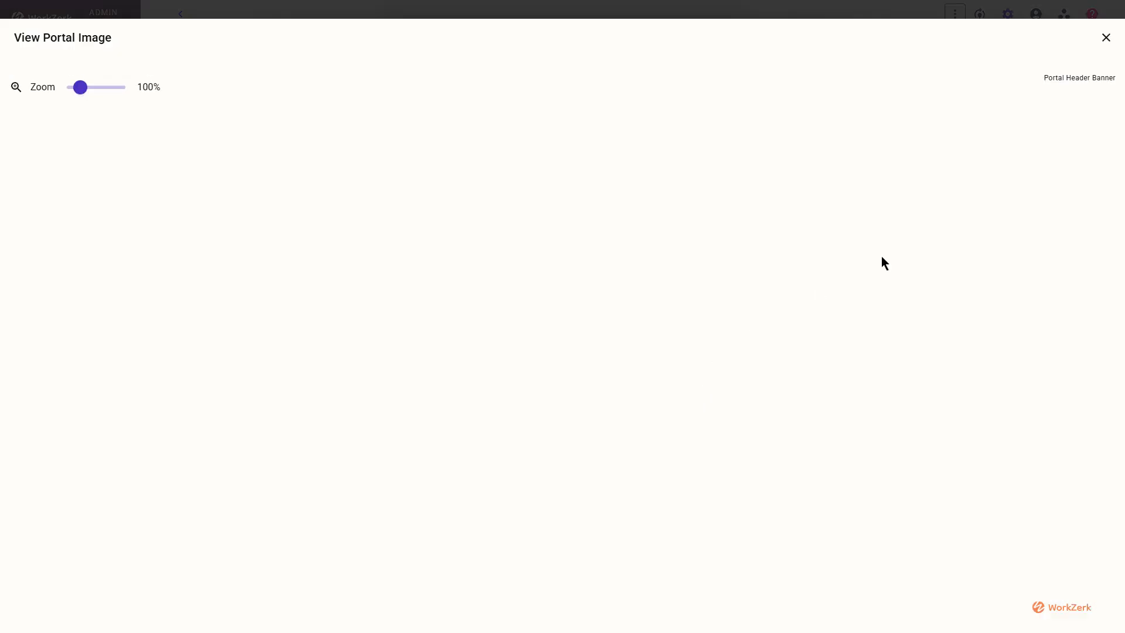
Close the banner preview, save the #5842dd accent change, and close Your Spaces.
{"action": "left_click", "coordinate": [1106, 39]}
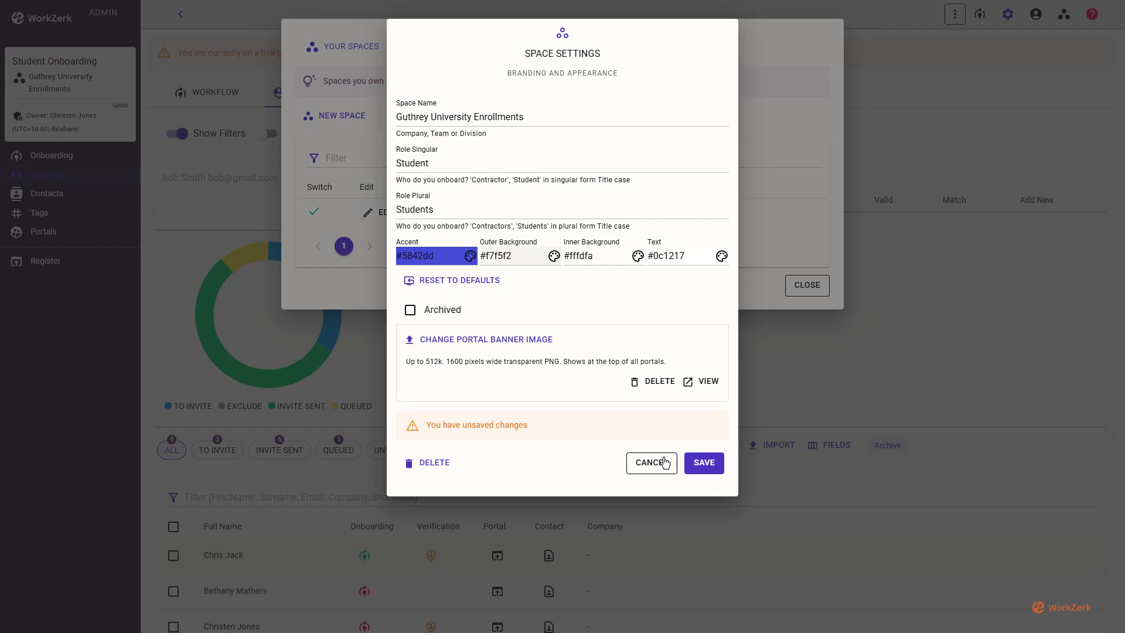
{"action": "left_click", "coordinate": [704, 463]}
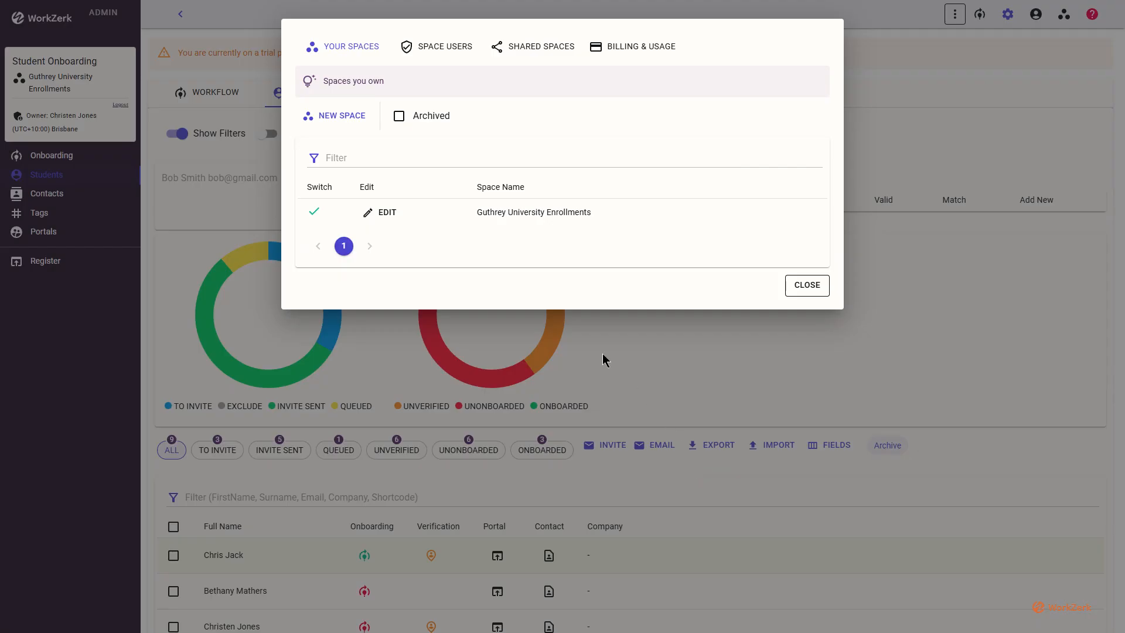
{"action": "left_click", "coordinate": [805, 287]}
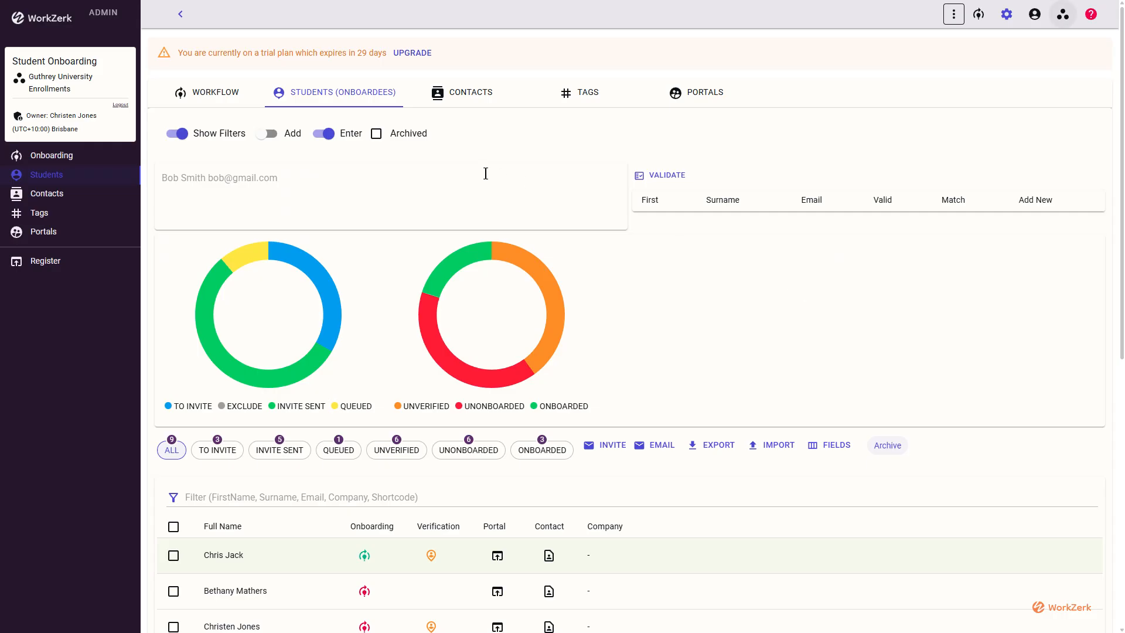
Show the Onboarding workflow steps and open the Passport or Birth Certificate Upload step.
{"action": "left_click", "coordinate": [204, 94]}
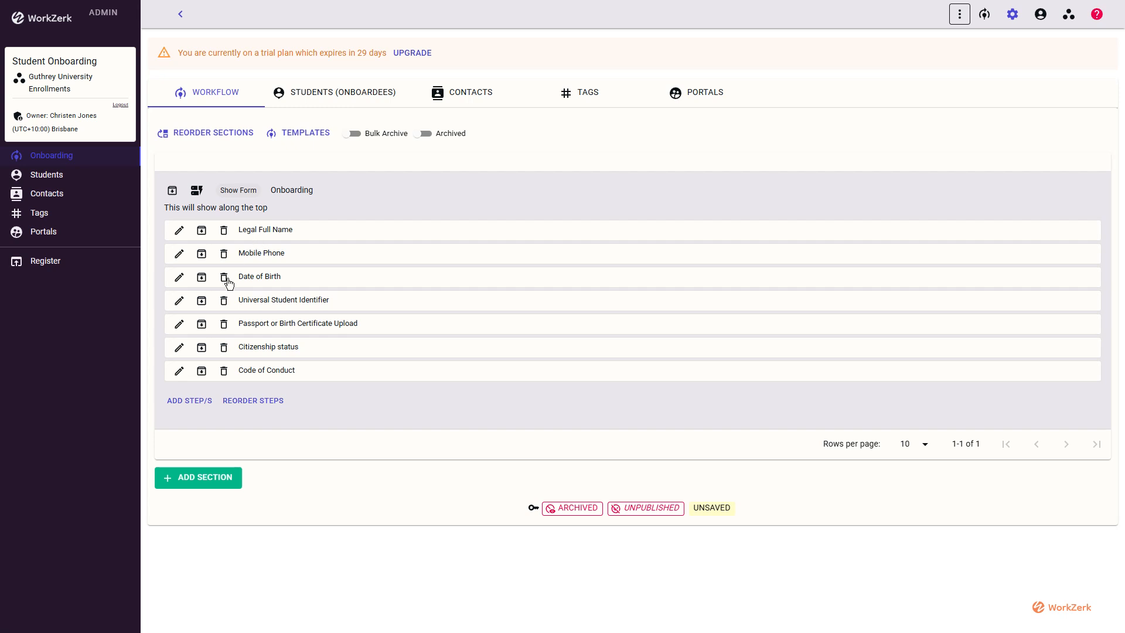
{"action": "left_click", "coordinate": [179, 326]}
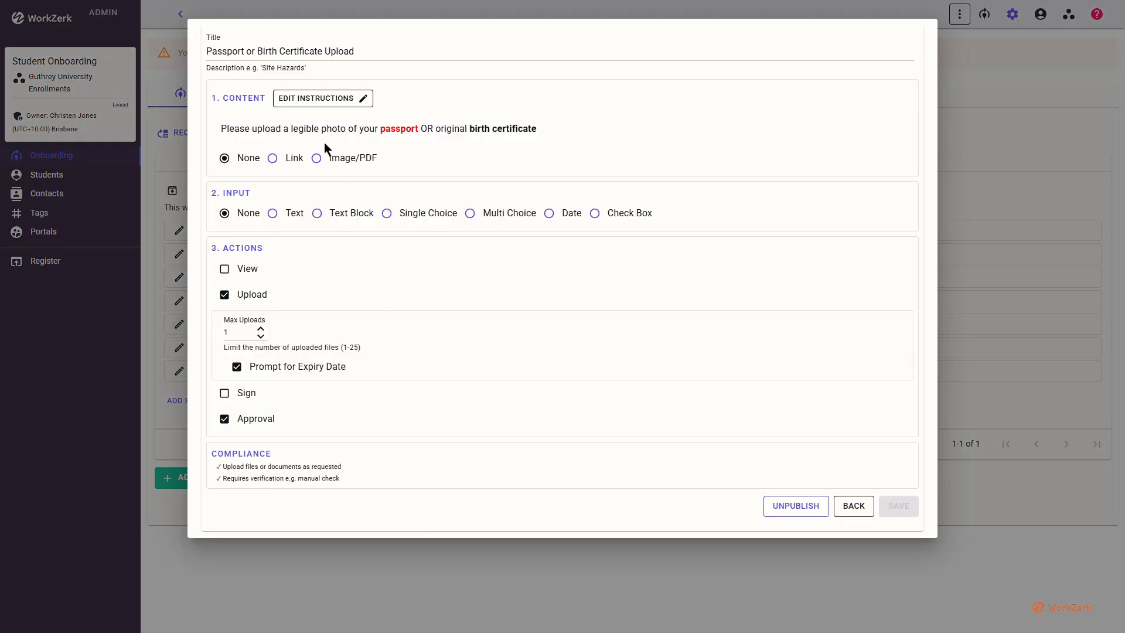
{"action": "left_click", "coordinate": [333, 108]}
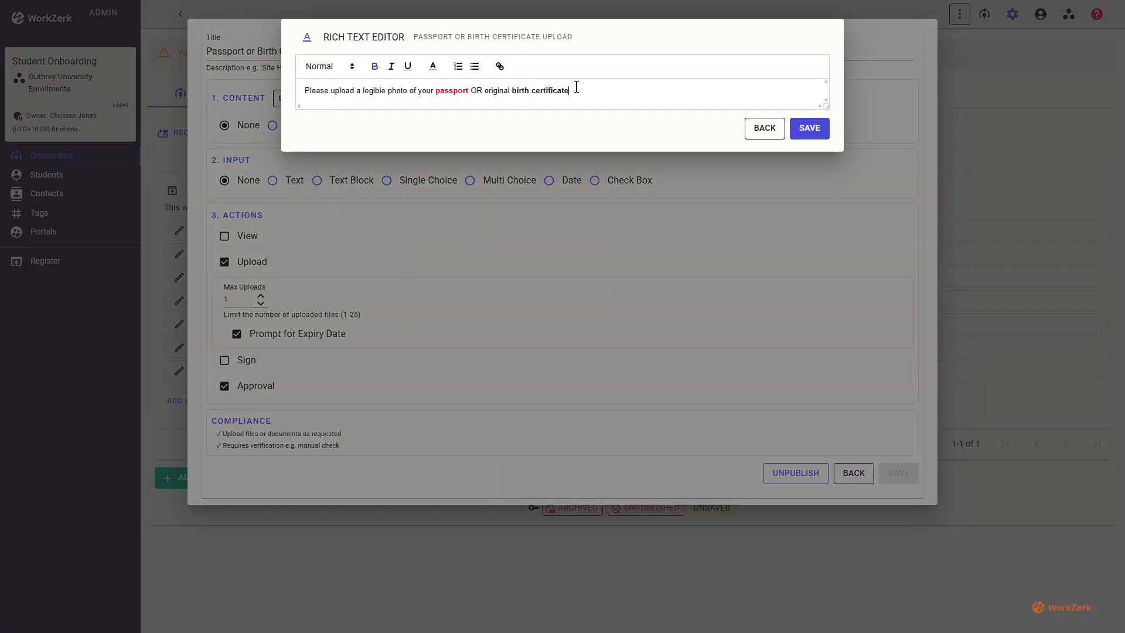
{"action": "left_click", "coordinate": [433, 68]}
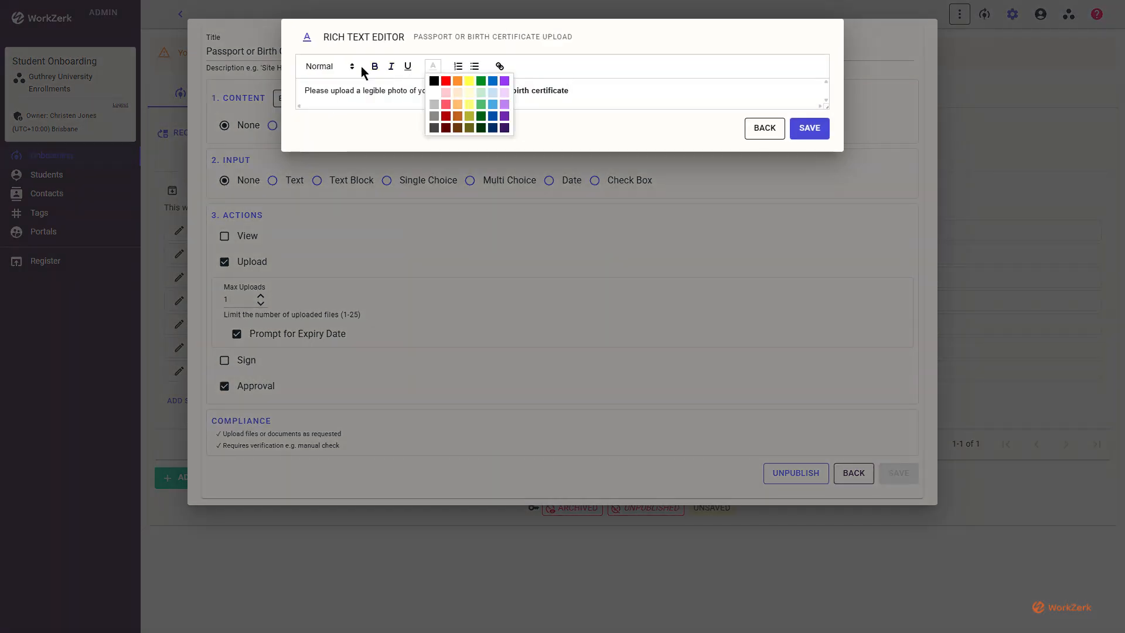
{"action": "left_click", "coordinate": [332, 70]}
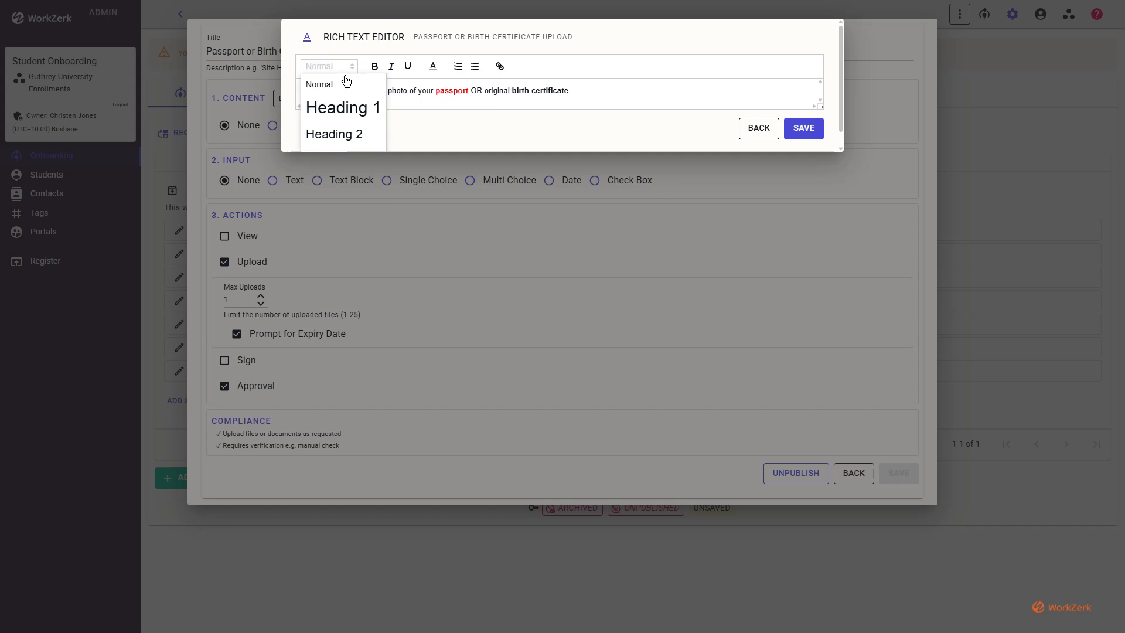
{"action": "left_click", "coordinate": [487, 24]}
{"action": "left_click", "coordinate": [778, 129]}
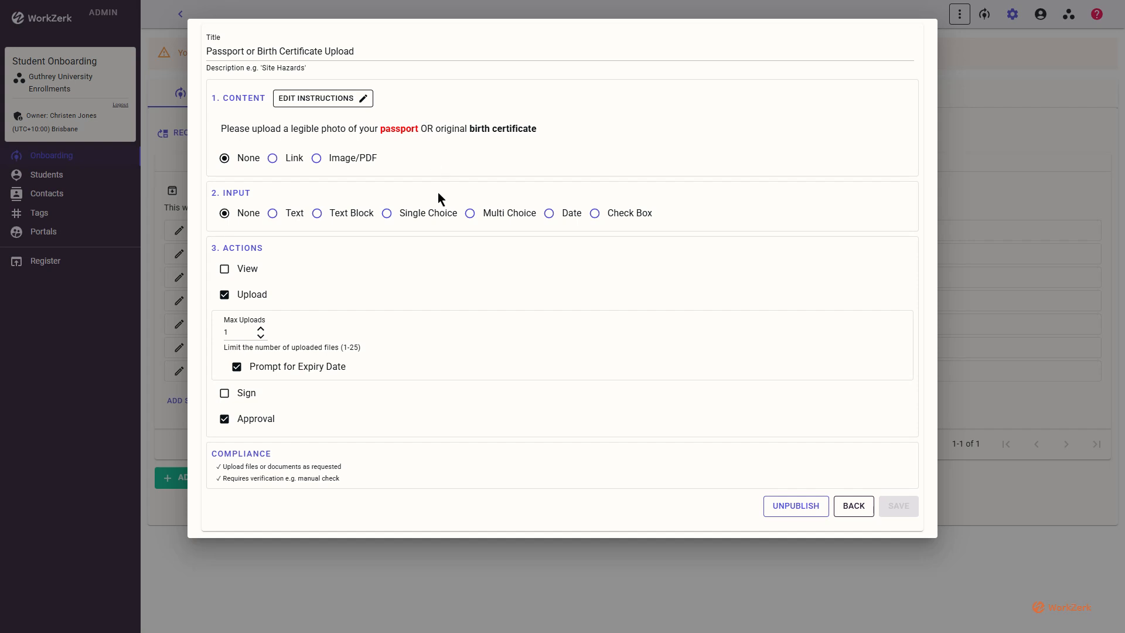
{"action": "left_click", "coordinate": [854, 506]}
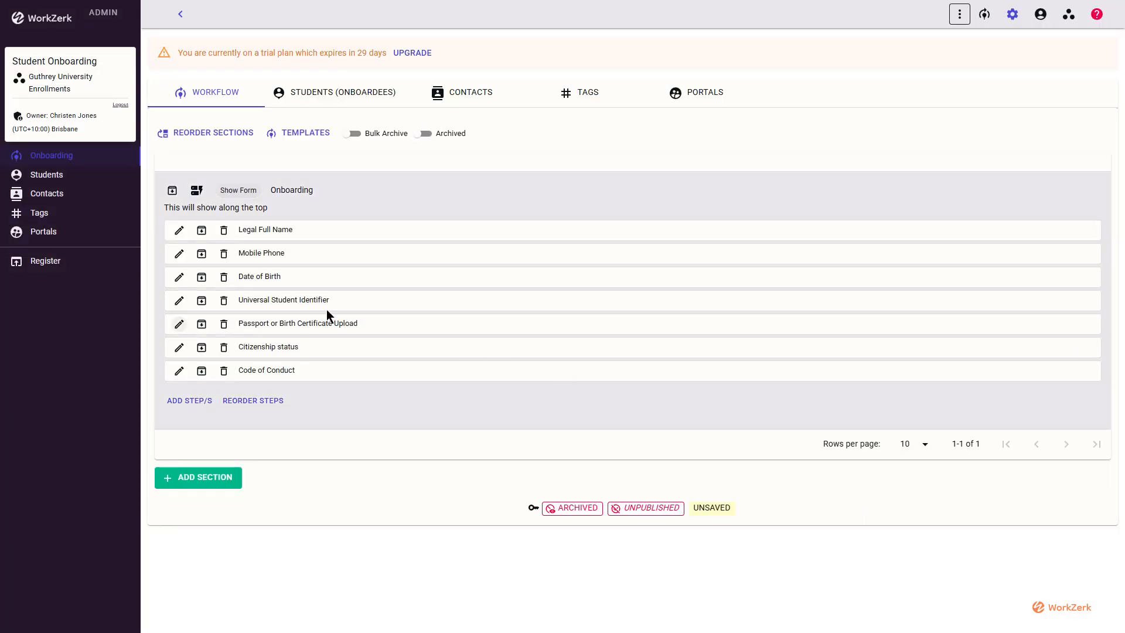
Confirm the Citizenship status step's seven citizenship choices and return to the seven-step list.
{"action": "left_click", "coordinate": [179, 347]}
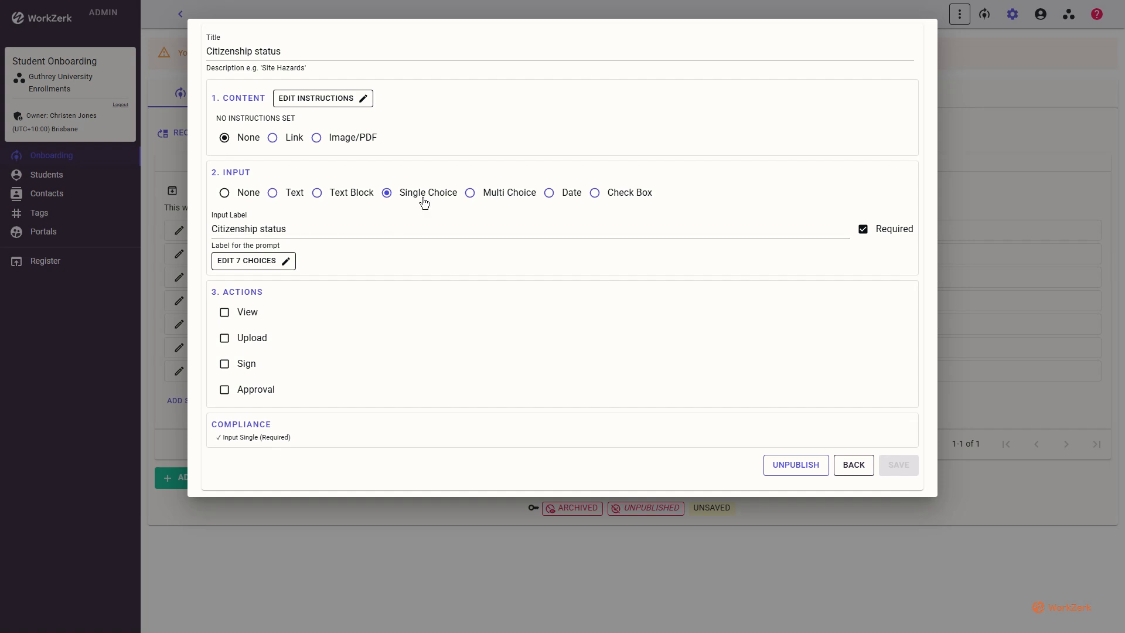
{"action": "left_click", "coordinate": [260, 265]}
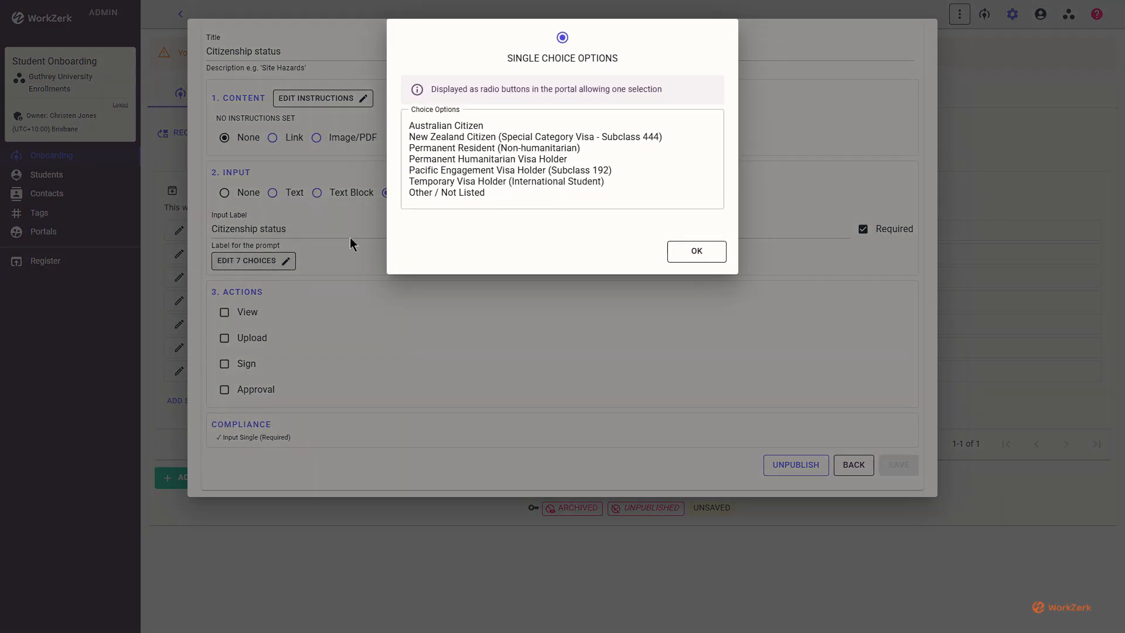
{"action": "left_click", "coordinate": [540, 187]}
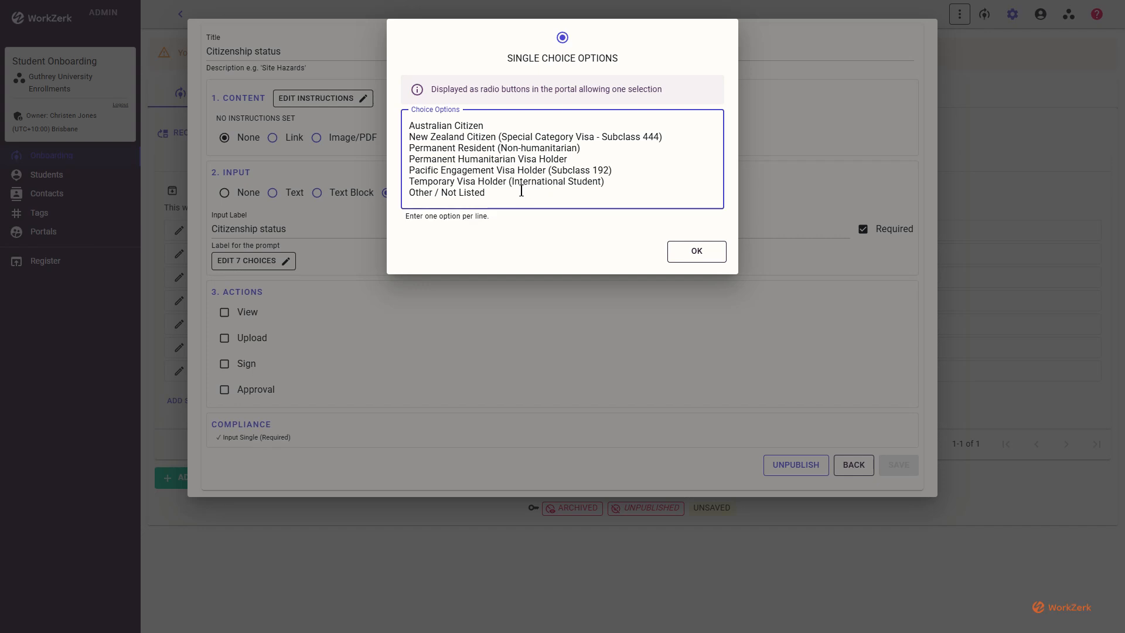
{"action": "left_click", "coordinate": [708, 258]}
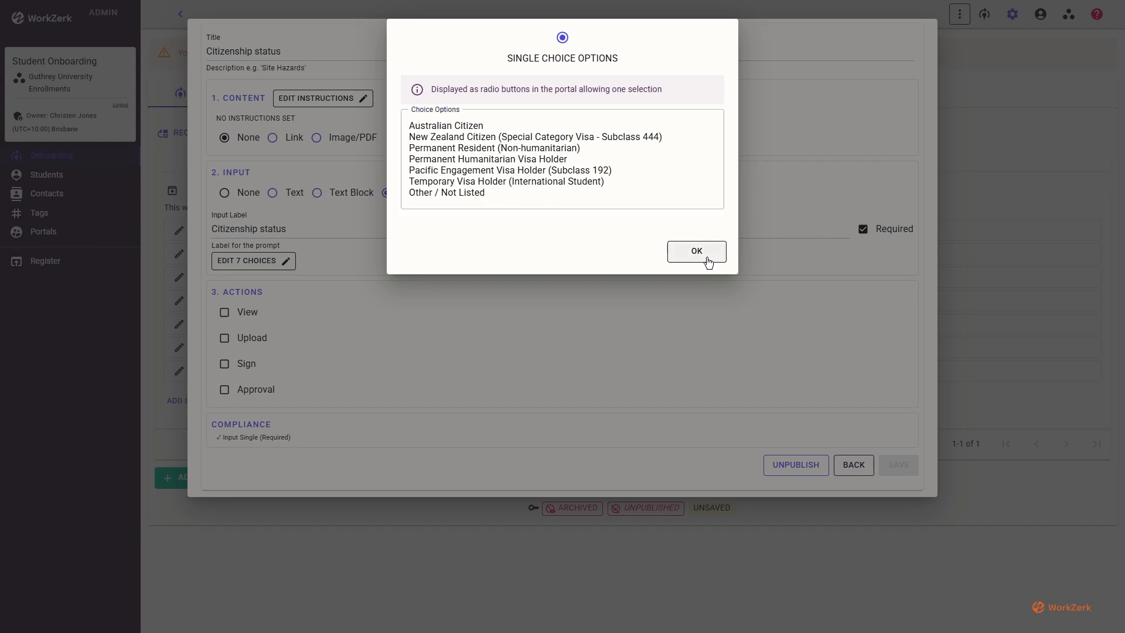
{"action": "left_click", "coordinate": [527, 121]}
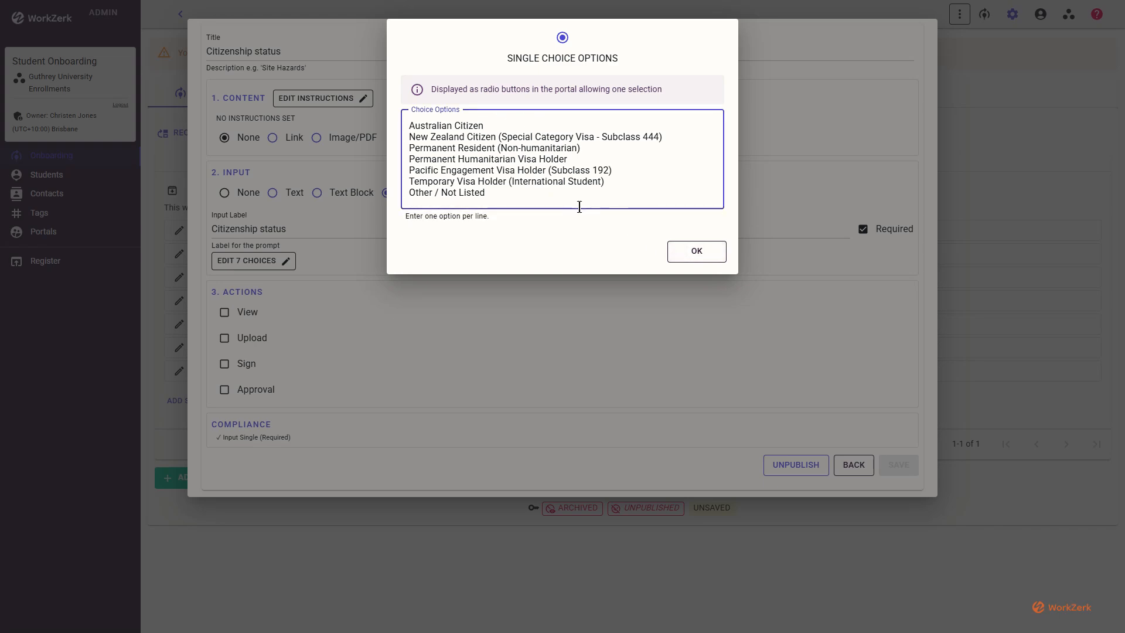
{"action": "left_click", "coordinate": [695, 252]}
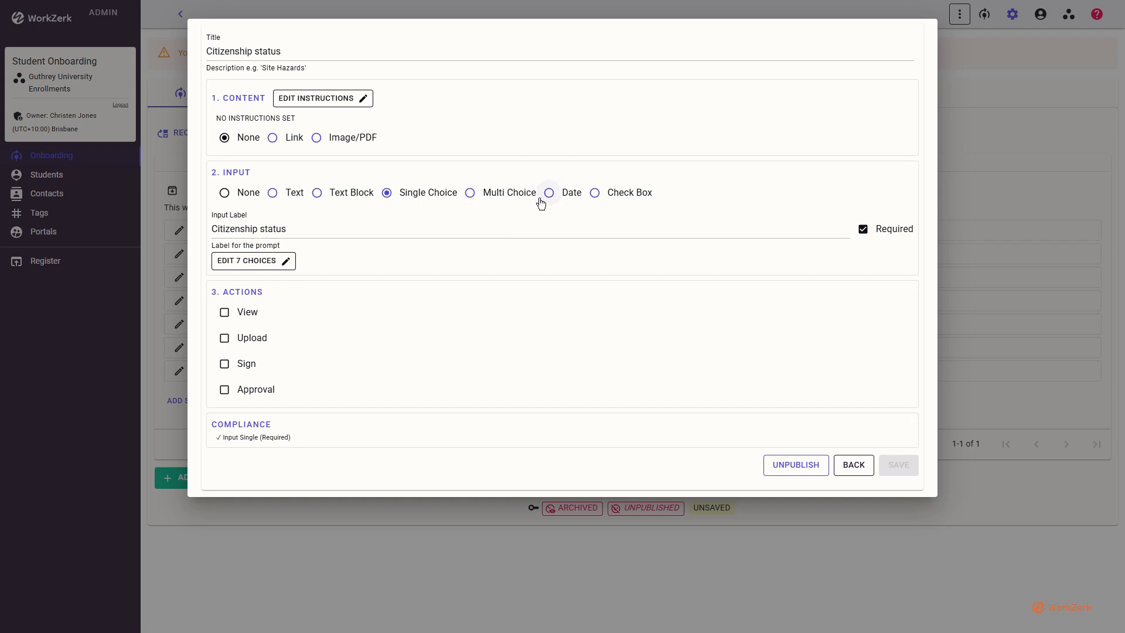
{"action": "left_click", "coordinate": [850, 467]}
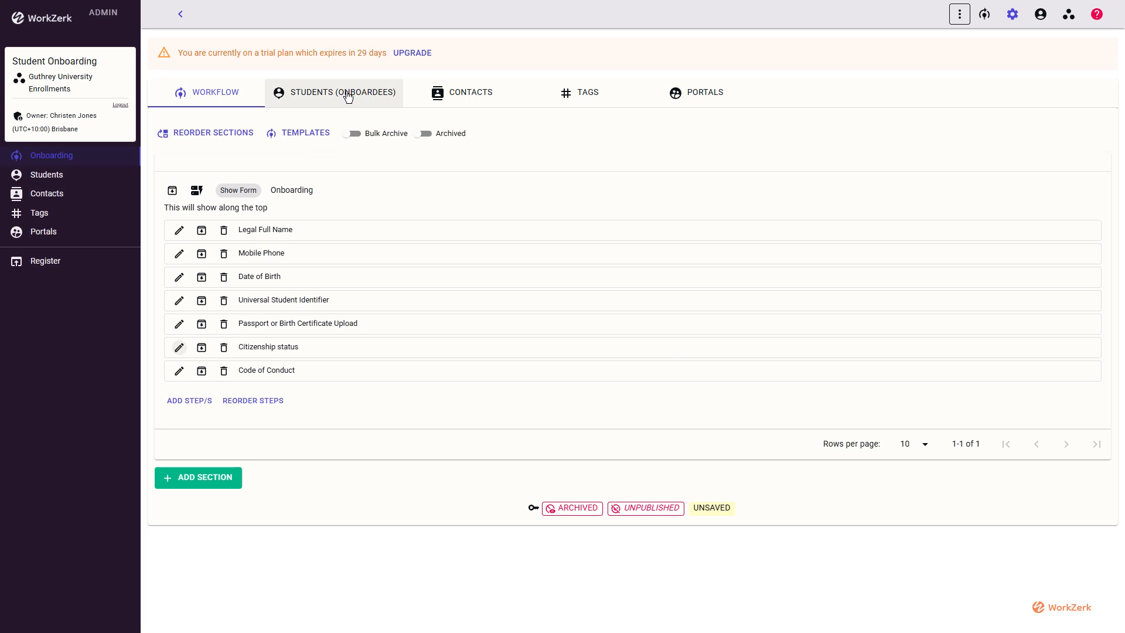
Show the Students (Onboardees) page listing nine students, 5 invited and 3 onboarded.
{"action": "left_click", "coordinate": [348, 96]}
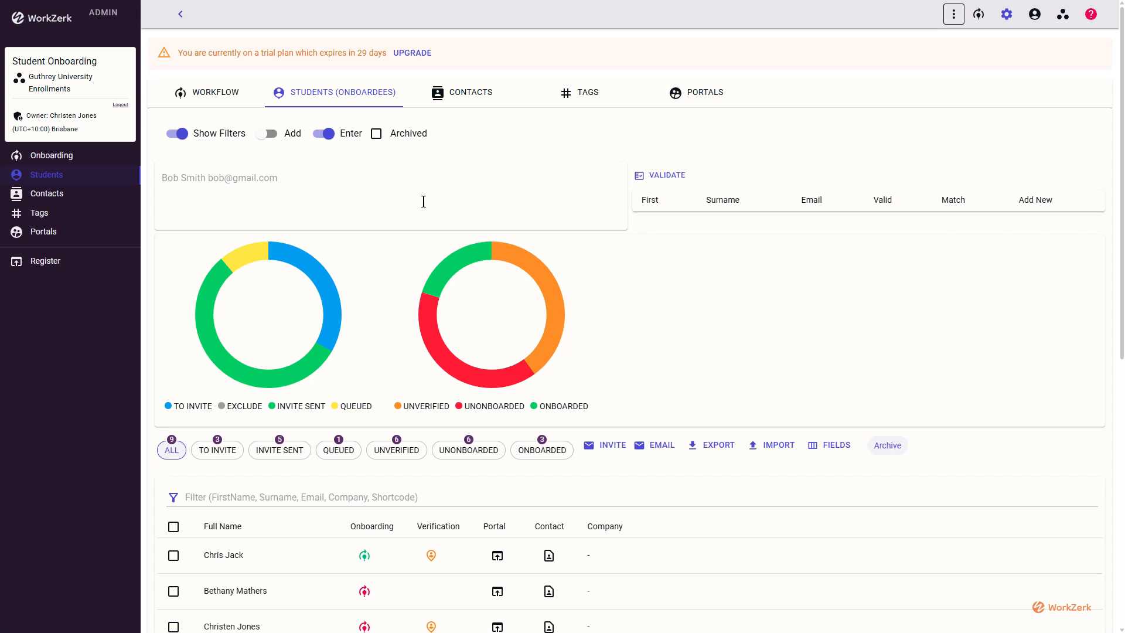
Enter the new student's full name and e-mail address in the add box and validate them.
{"action": "left_click", "coordinate": [320, 174]}
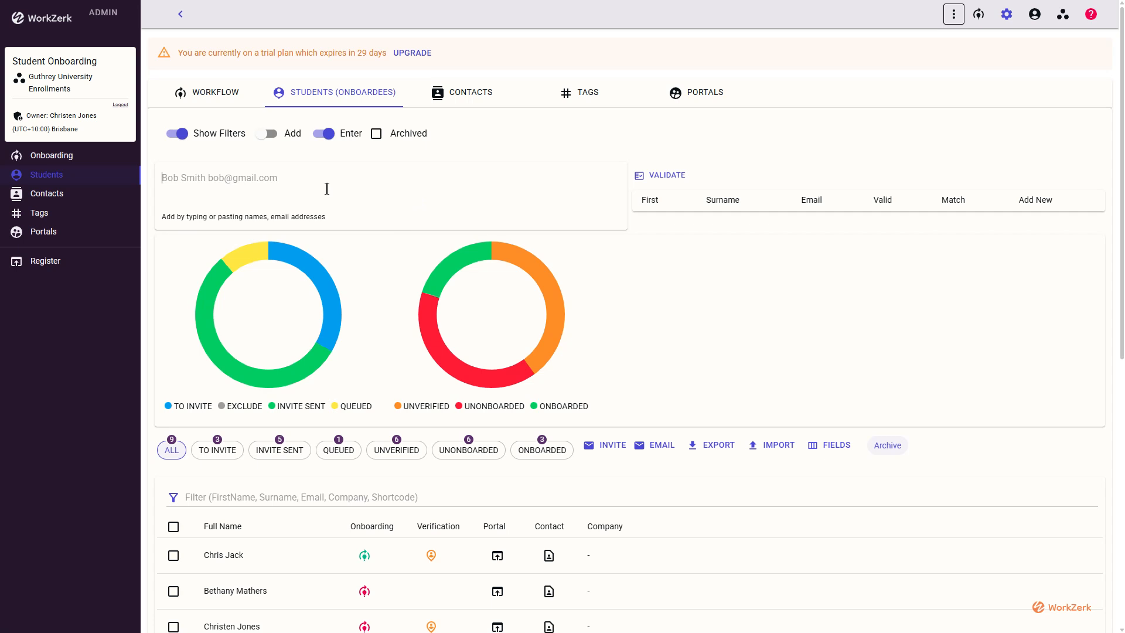
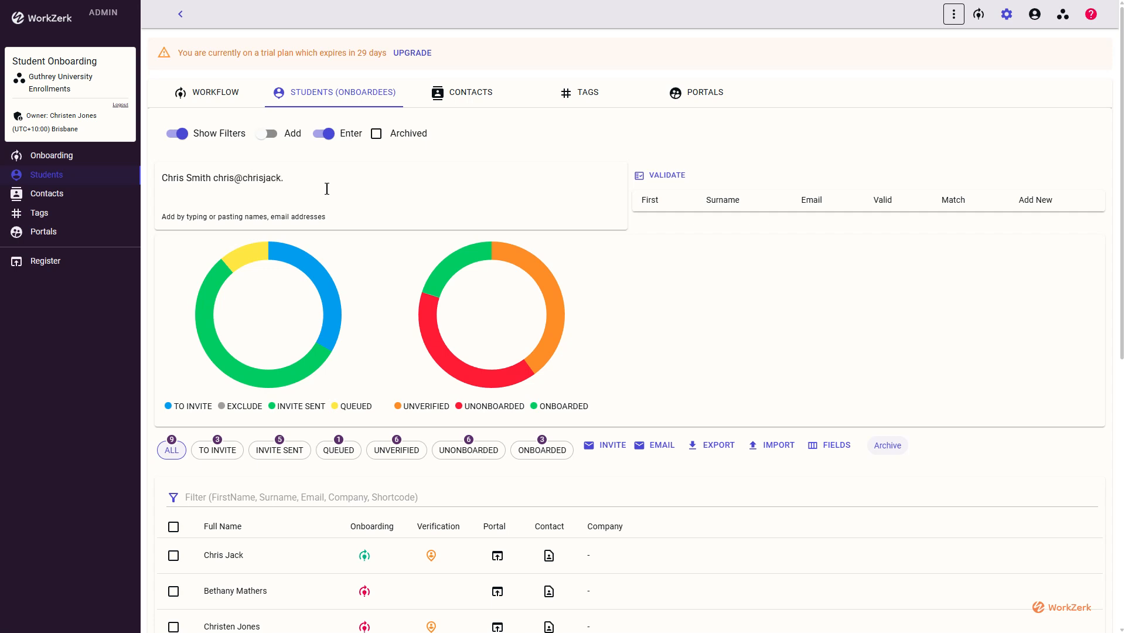
{"action": "left_click", "coordinate": [652, 176]}
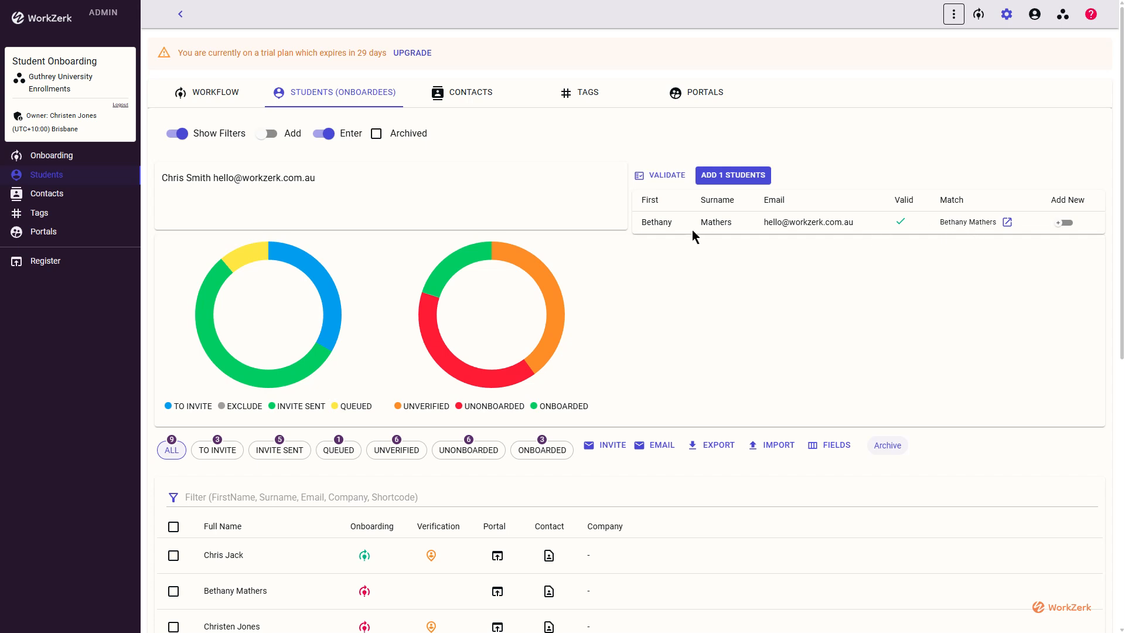
Add the validated student, bringing the total to 10, and open their onboarding entry.
{"action": "left_click", "coordinate": [352, 185]}
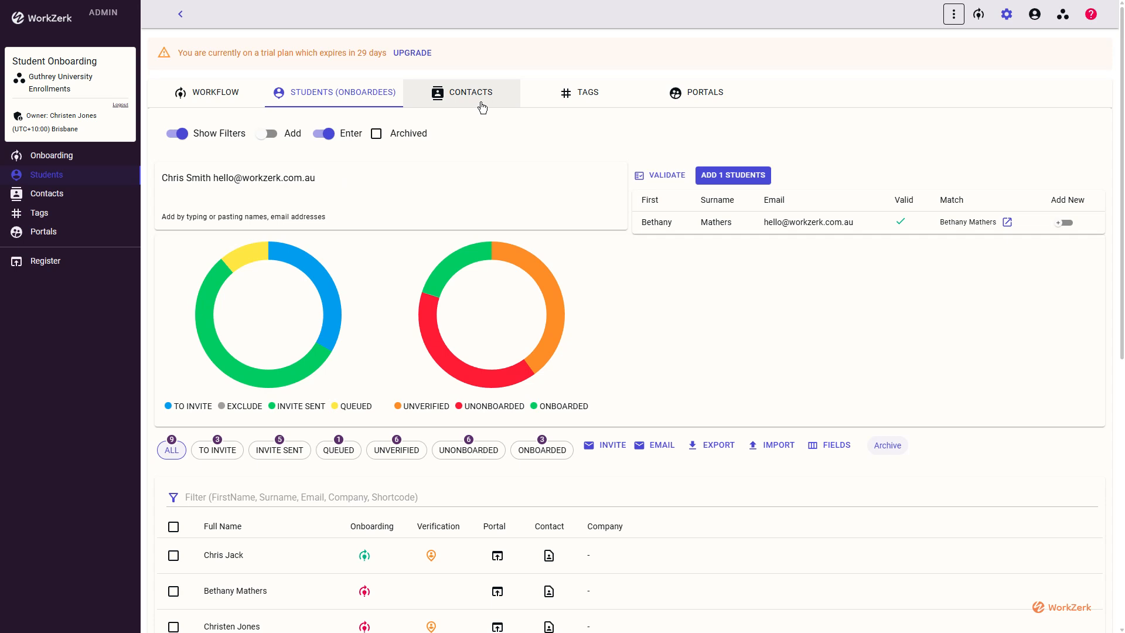
{"action": "left_click", "coordinate": [660, 97]}
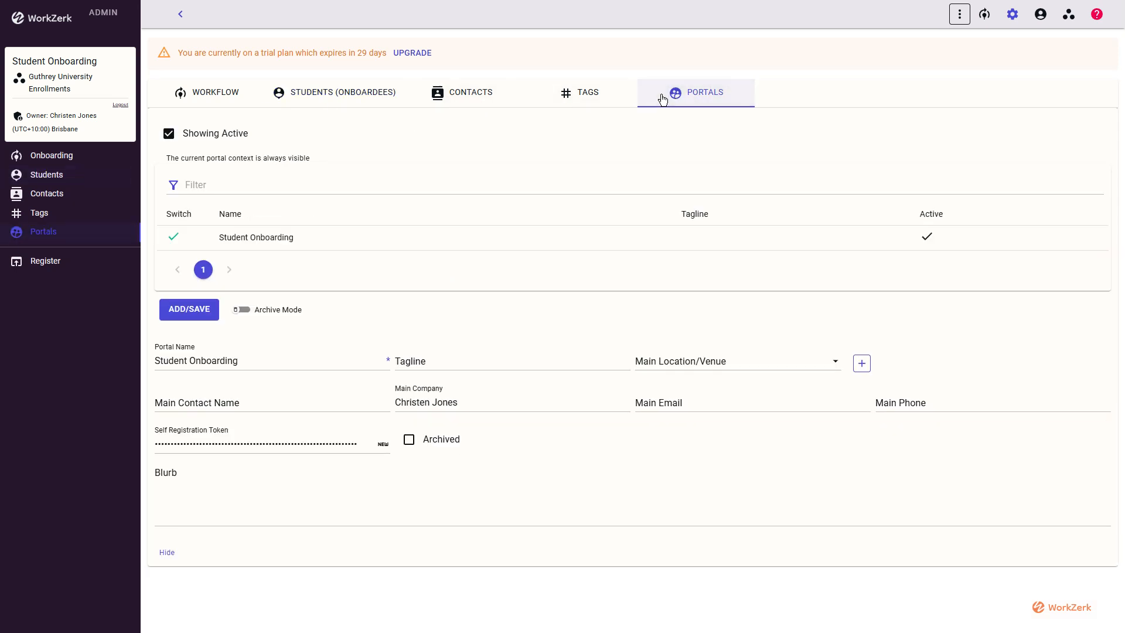
{"action": "left_click", "coordinate": [453, 98]}
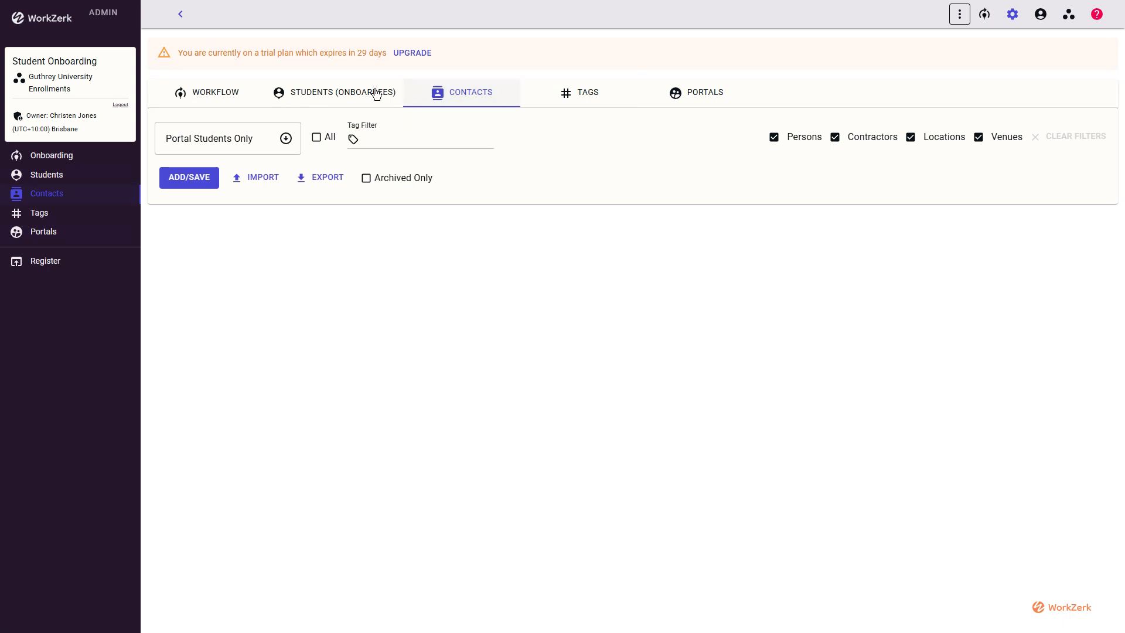
{"action": "left_click", "coordinate": [355, 98]}
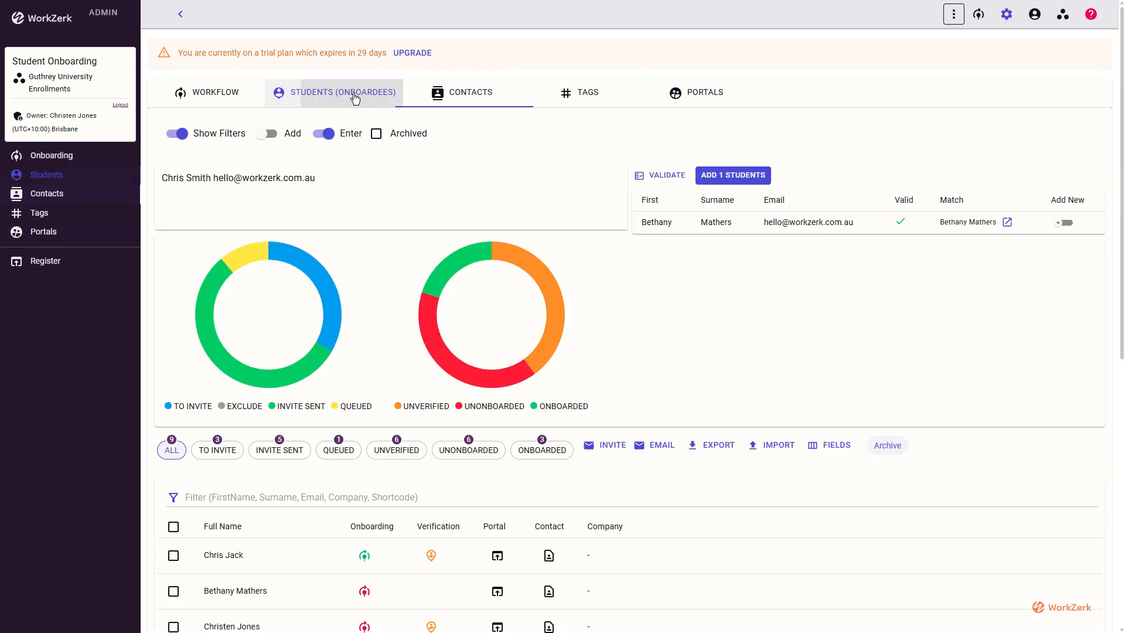
{"action": "left_click", "coordinate": [705, 181]}
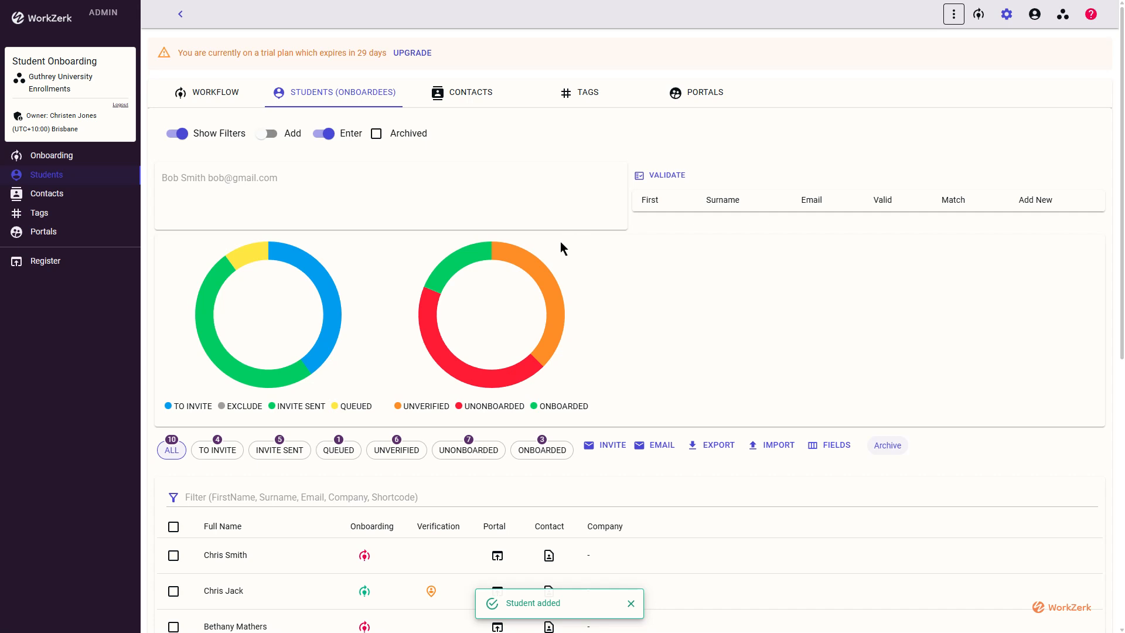
{"action": "scroll", "coordinate": [380, 424], "scroll_direction": "down", "scroll_amount": 1}
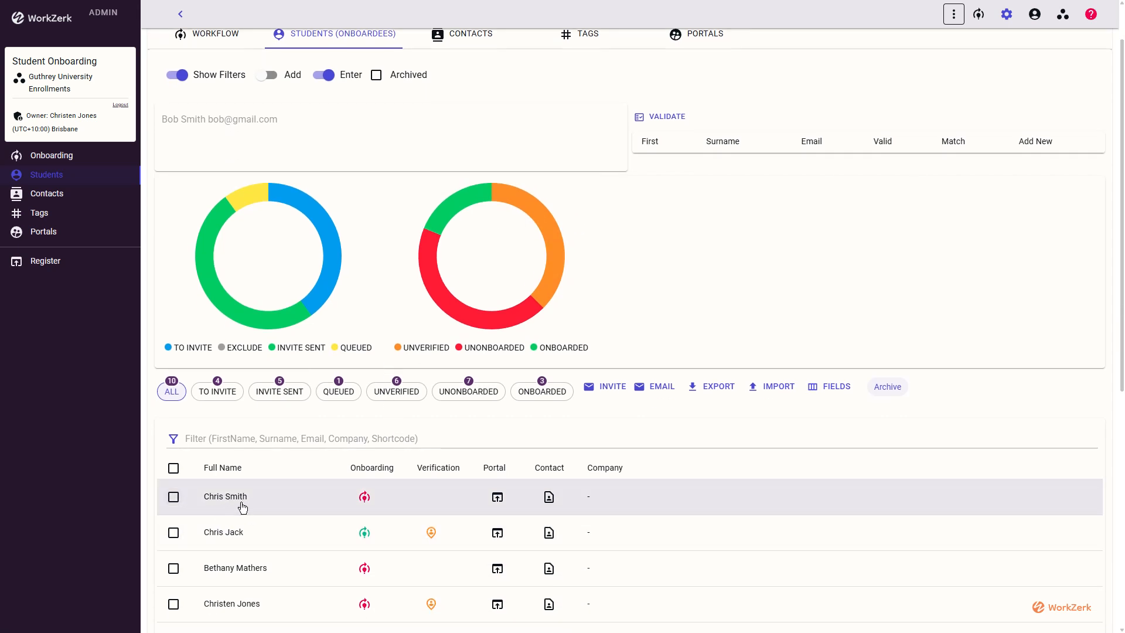
{"action": "scroll", "coordinate": [239, 506], "scroll_direction": "down", "scroll_amount": 2}
{"action": "scroll", "coordinate": [252, 429], "scroll_direction": "up", "scroll_amount": 1}
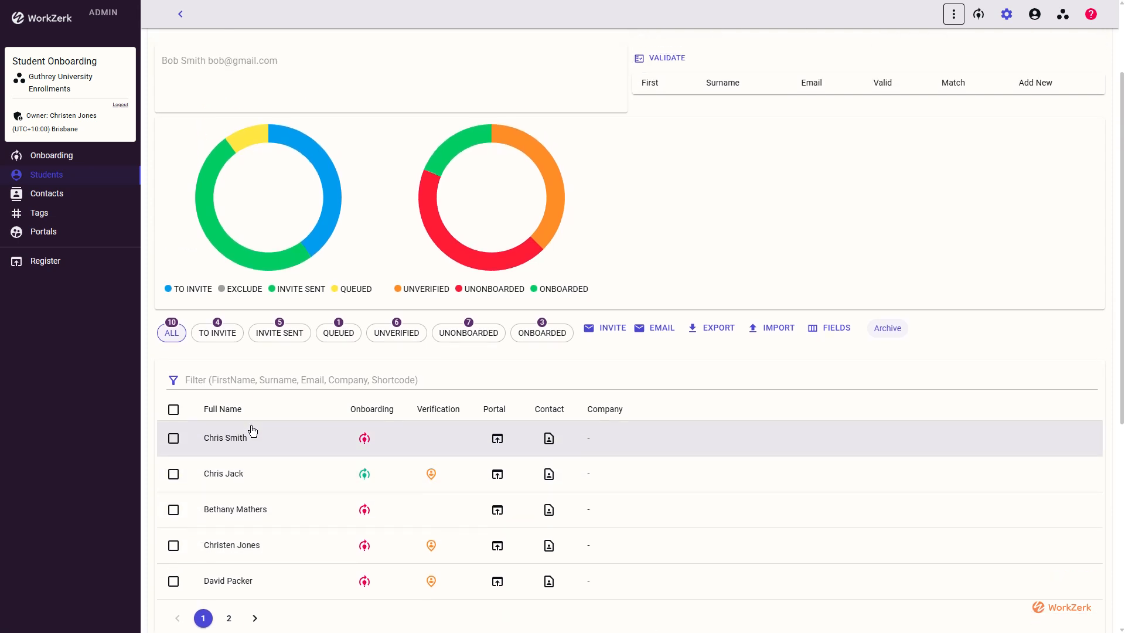
{"action": "left_click", "coordinate": [365, 441]}
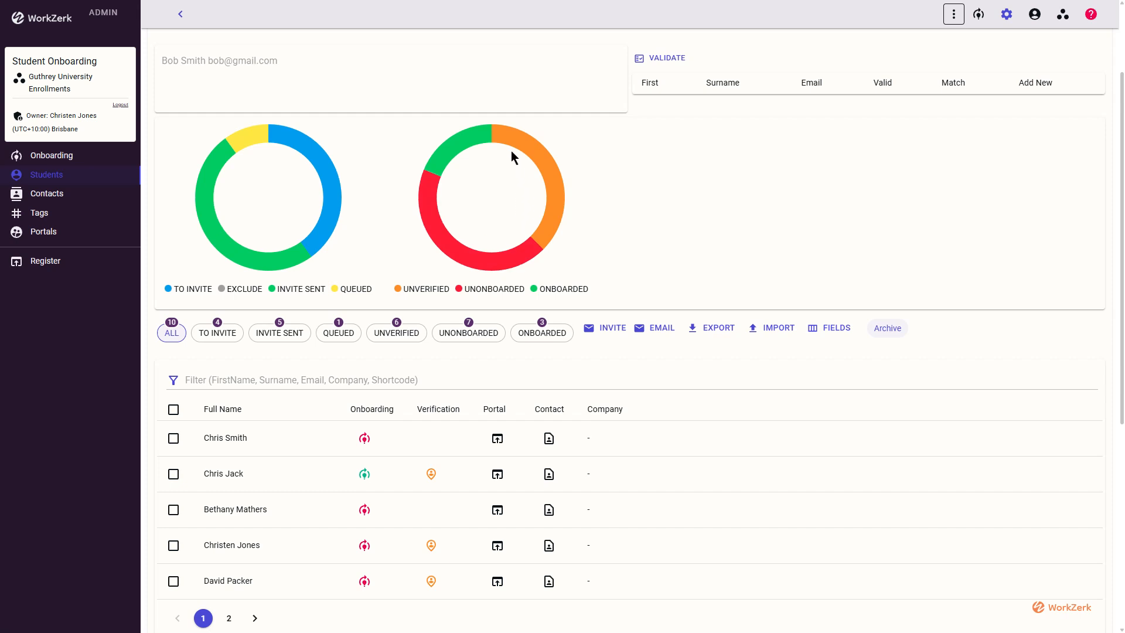
{"action": "mouse_move", "coordinate": [552, 176]}
Email a portal invite to the selected new student and open their Student Onboarding portal.
{"action": "left_click", "coordinate": [174, 438]}
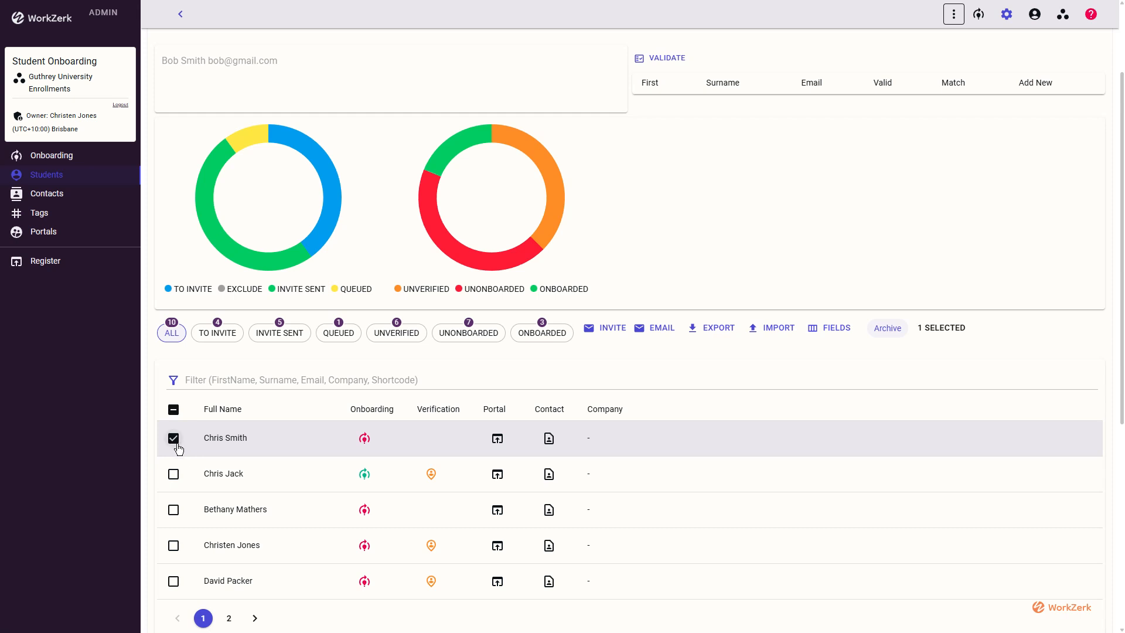
{"action": "left_click", "coordinate": [613, 329]}
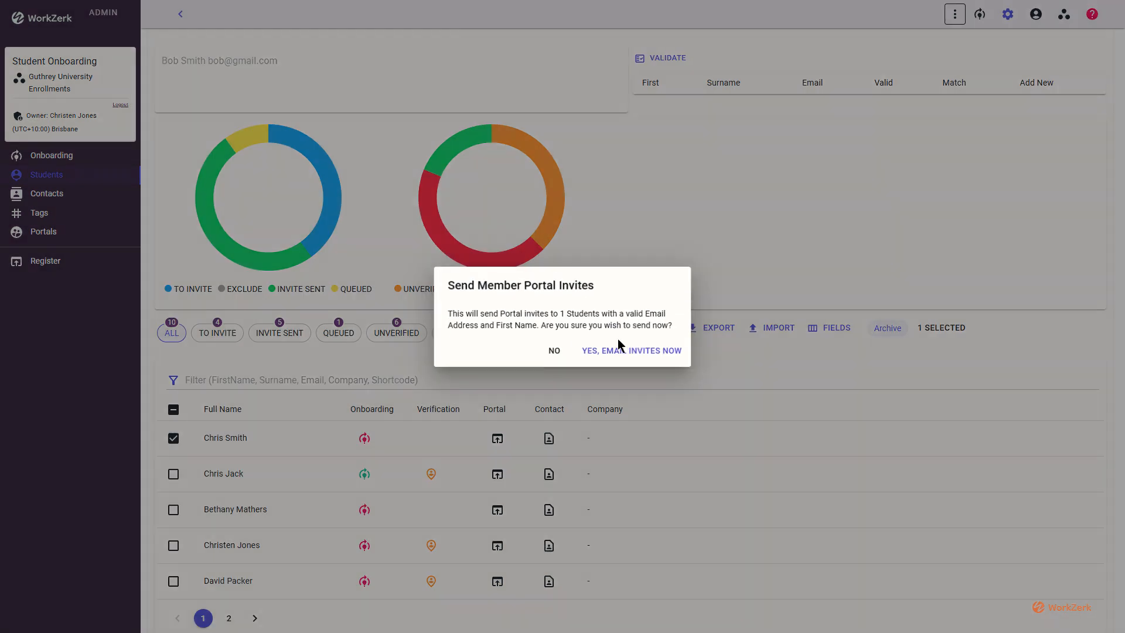
{"action": "left_click", "coordinate": [632, 353]}
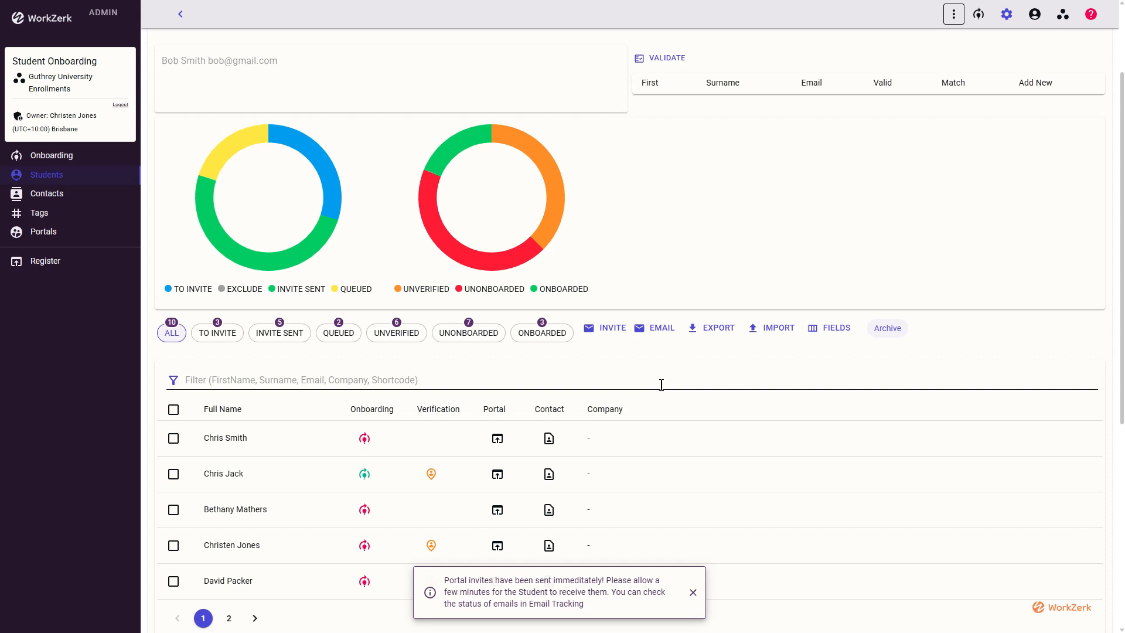
{"action": "left_click", "coordinate": [502, 438]}
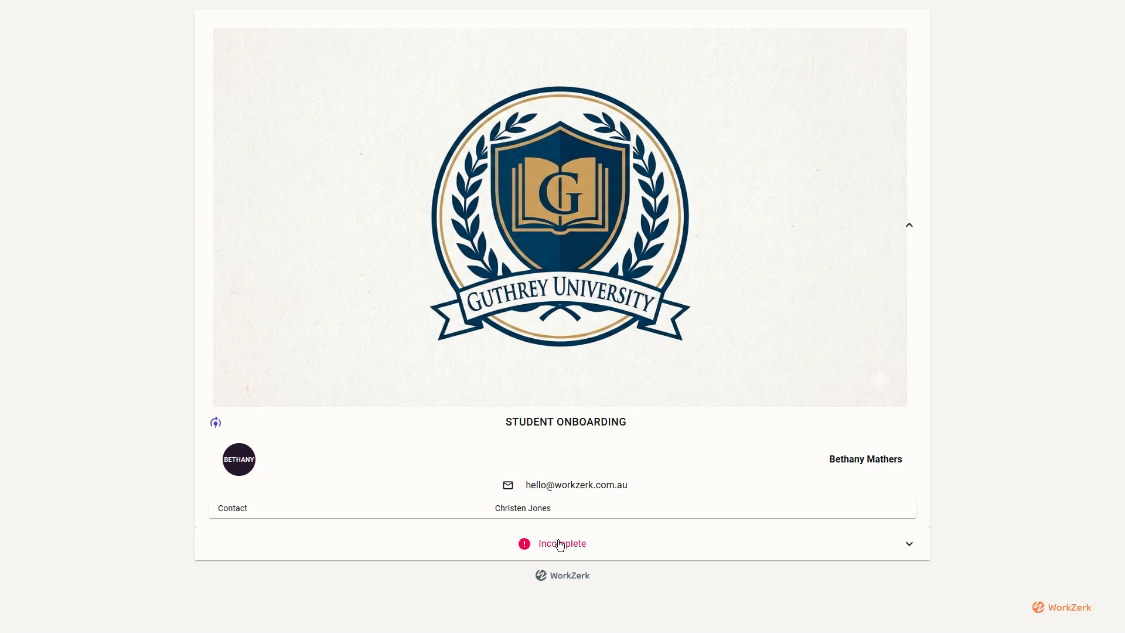
Expand the onboarding form and fill in the student's legal full name and mobile phone.
{"action": "left_click", "coordinate": [560, 544]}
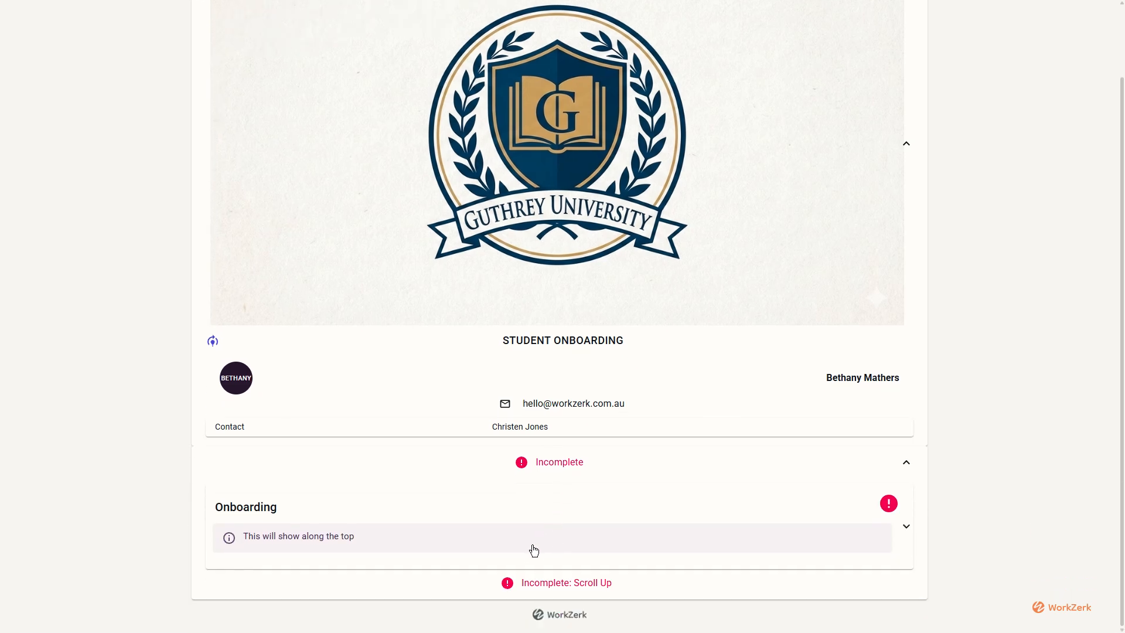
{"action": "left_click", "coordinate": [525, 552]}
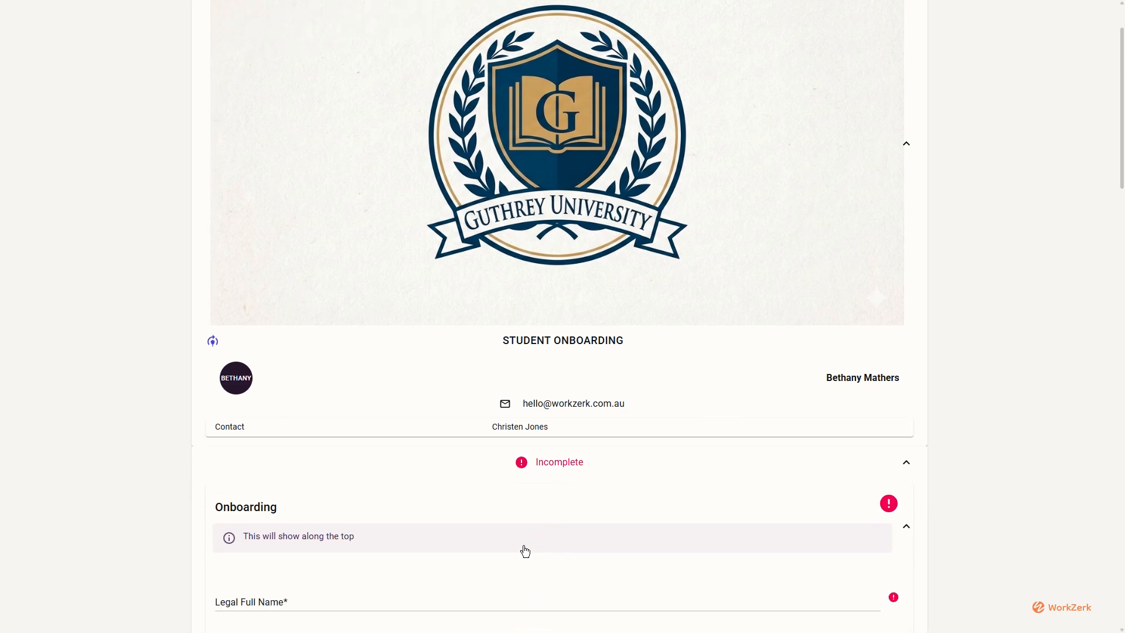
{"action": "scroll", "coordinate": [525, 551], "scroll_direction": "down", "scroll_amount": 8}
{"action": "left_click", "coordinate": [284, 135]}
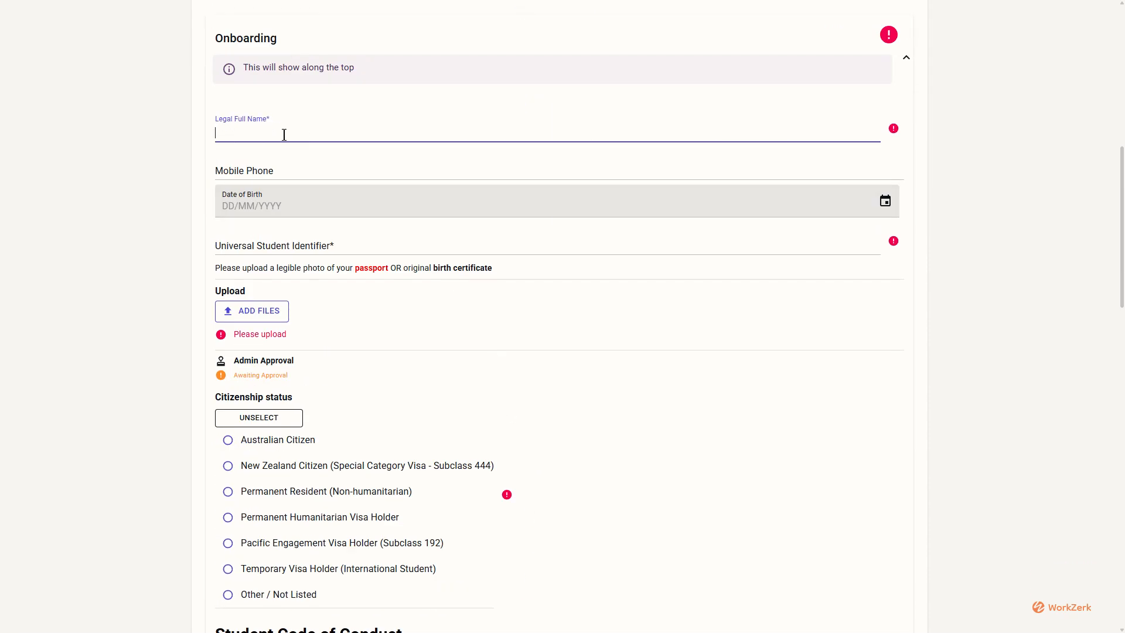
{"action": "key", "text": "Tab"}
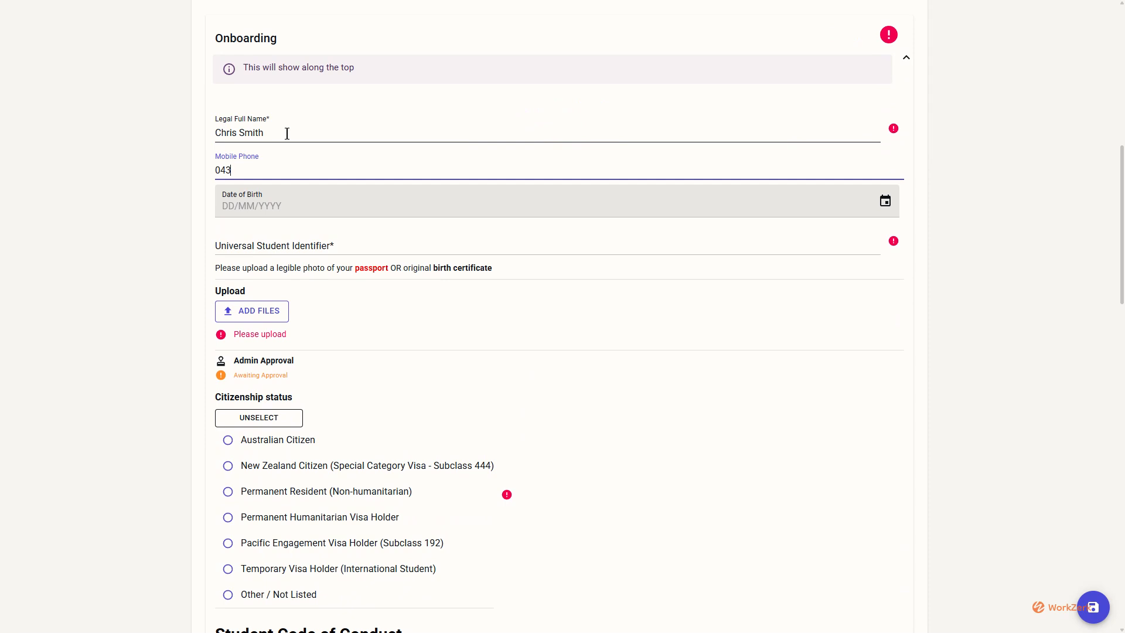
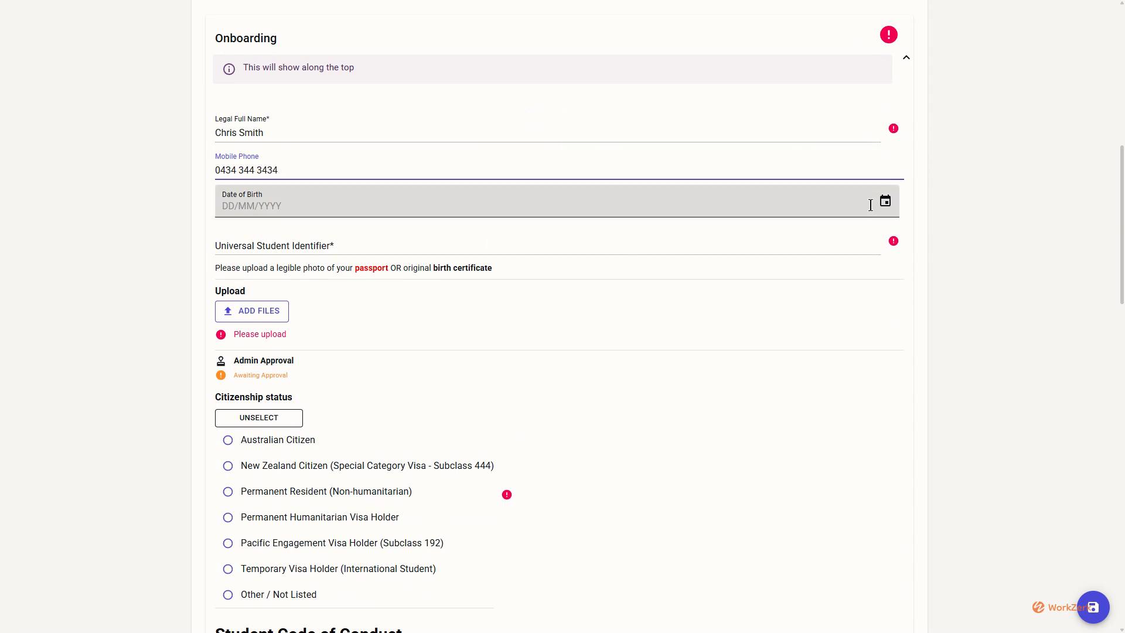
Set date of birth to 5 December, enter the student identifier, and open the file chooser.
{"action": "left_click", "coordinate": [885, 200]}
{"action": "left_click", "coordinate": [329, 341]}
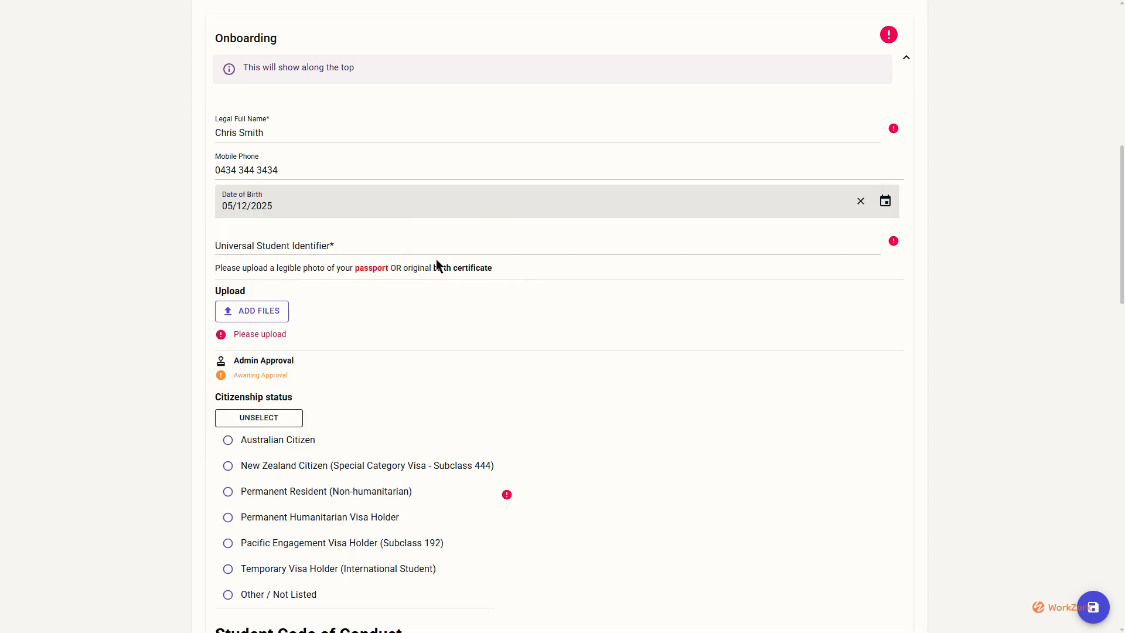
{"action": "left_click", "coordinate": [343, 245]}
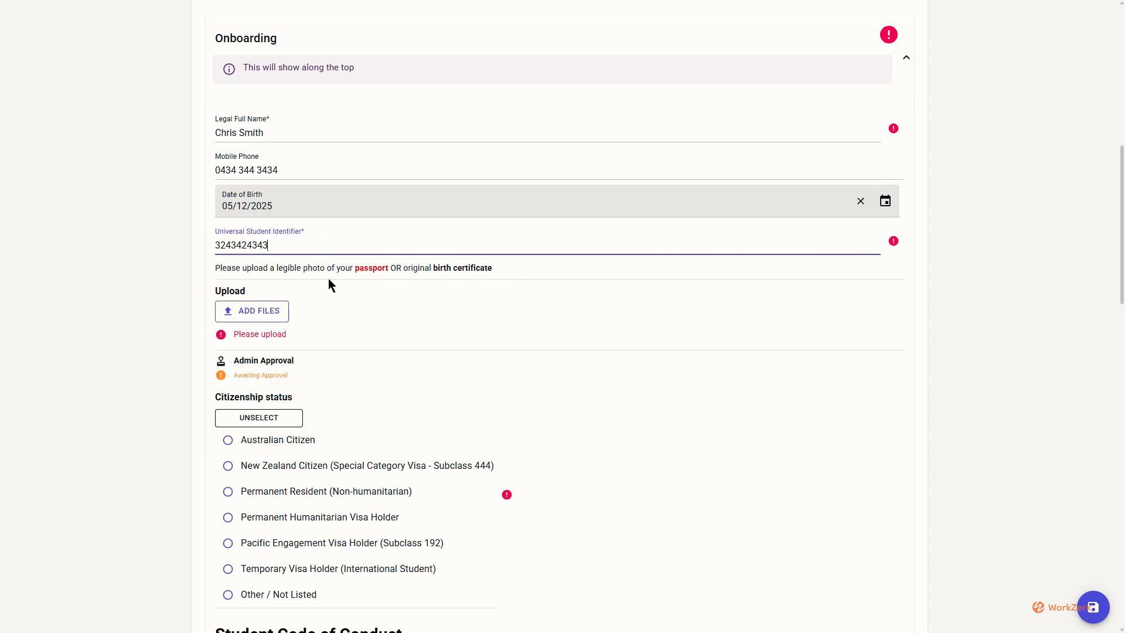
{"action": "left_click", "coordinate": [268, 312]}
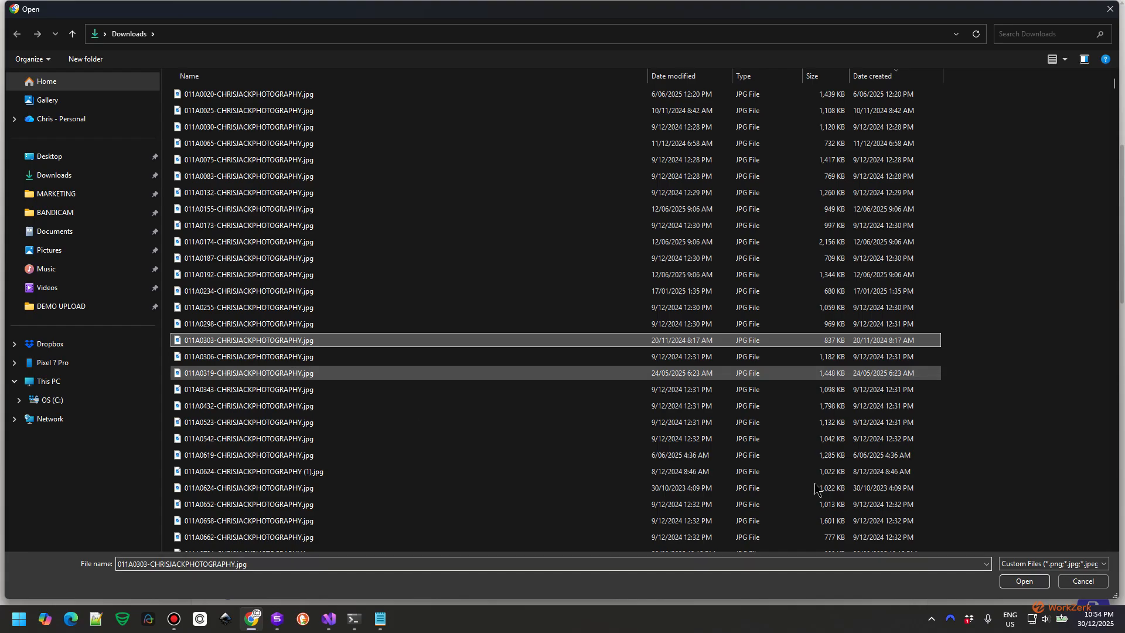
Attach the photo with expiry 03/12/2025 and description 'Passport', then upload it.
{"action": "left_click", "coordinate": [1024, 581]}
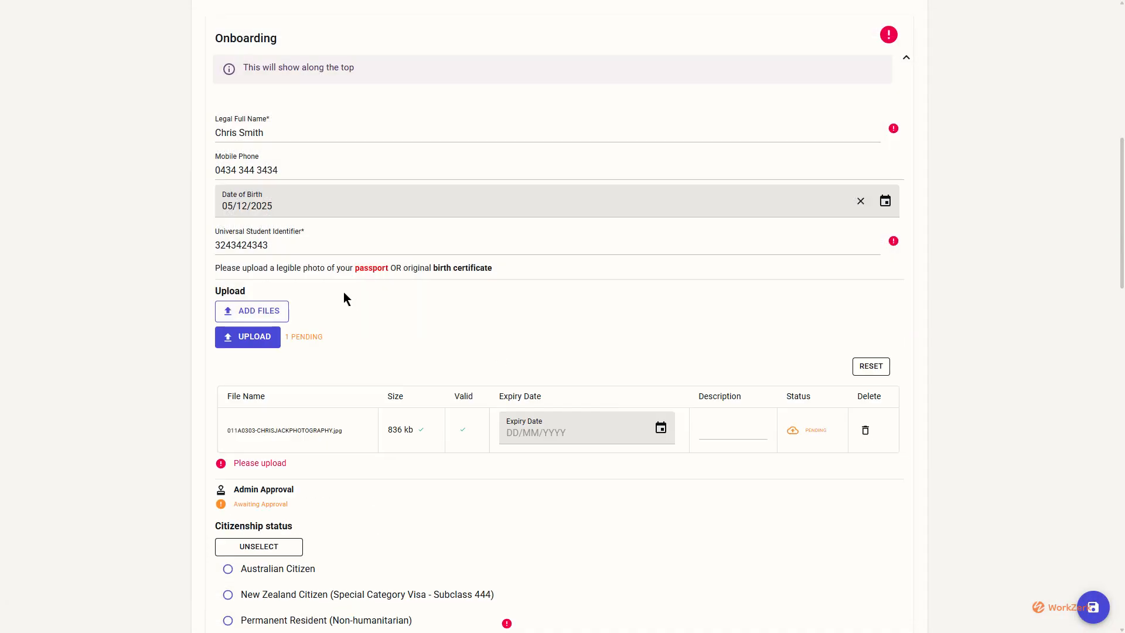
{"action": "scroll", "coordinate": [437, 296], "scroll_direction": "down", "scroll_amount": 1}
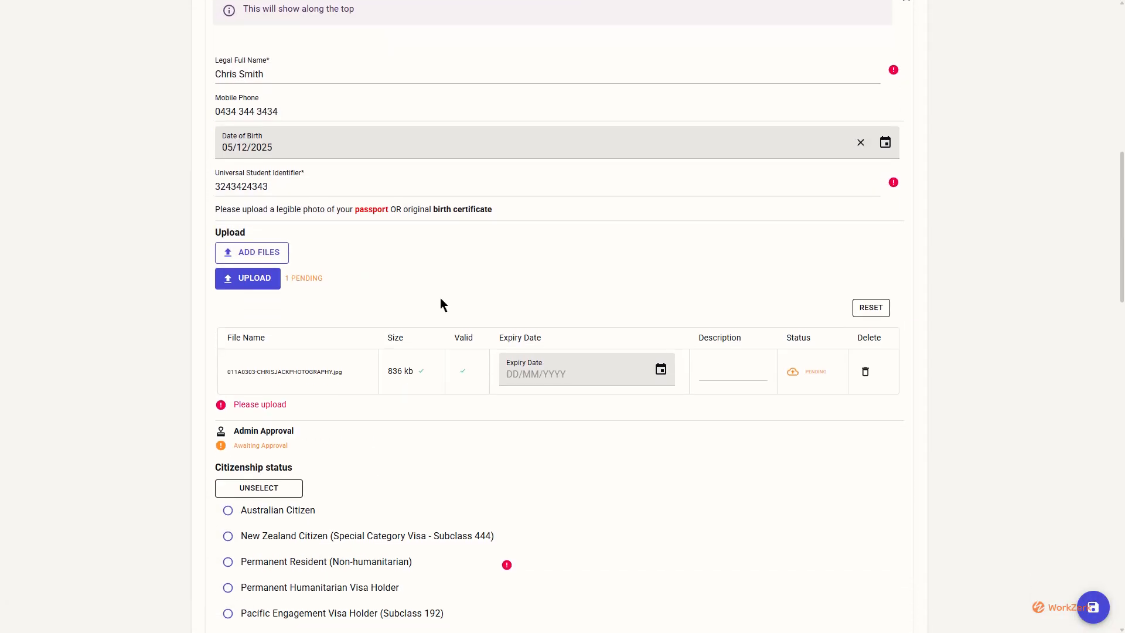
{"action": "left_click", "coordinate": [667, 378]}
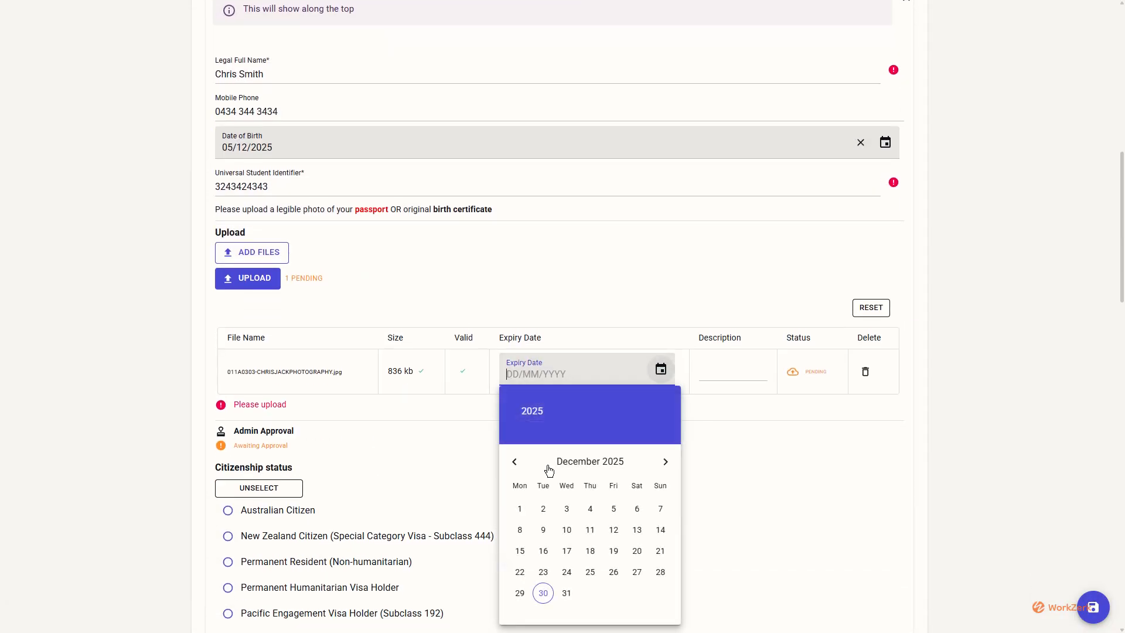
{"action": "left_click", "coordinate": [565, 507]}
{"action": "left_click", "coordinate": [731, 375]}
{"action": "type", "text": "P"}
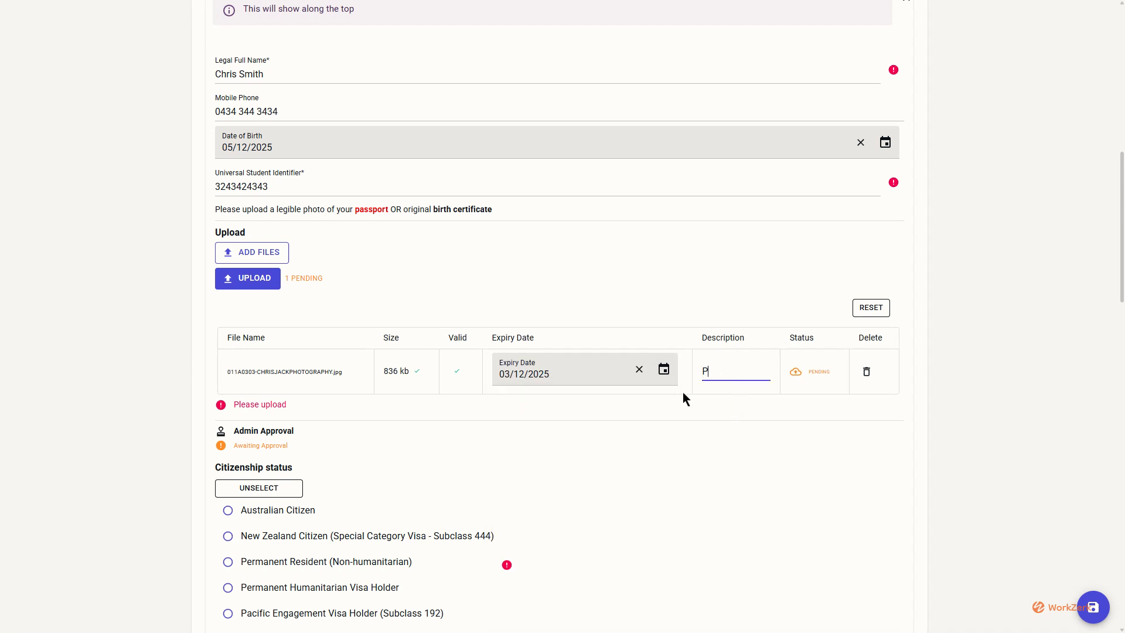
{"action": "type", "text": "assport"}
{"action": "left_click", "coordinate": [520, 261]}
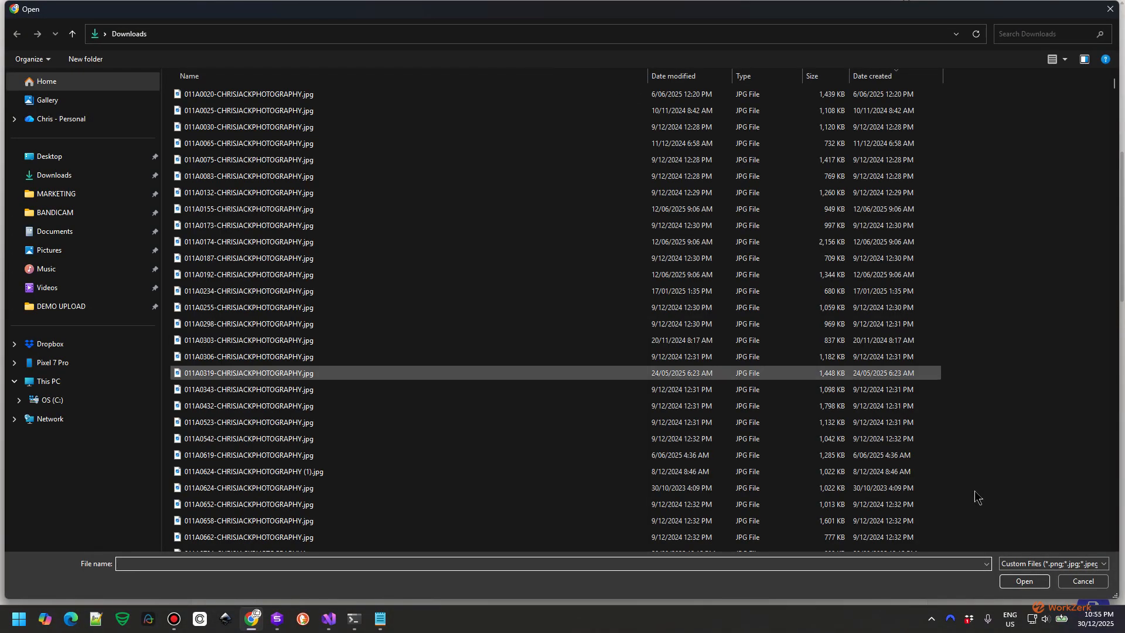
{"action": "left_click", "coordinate": [1077, 574]}
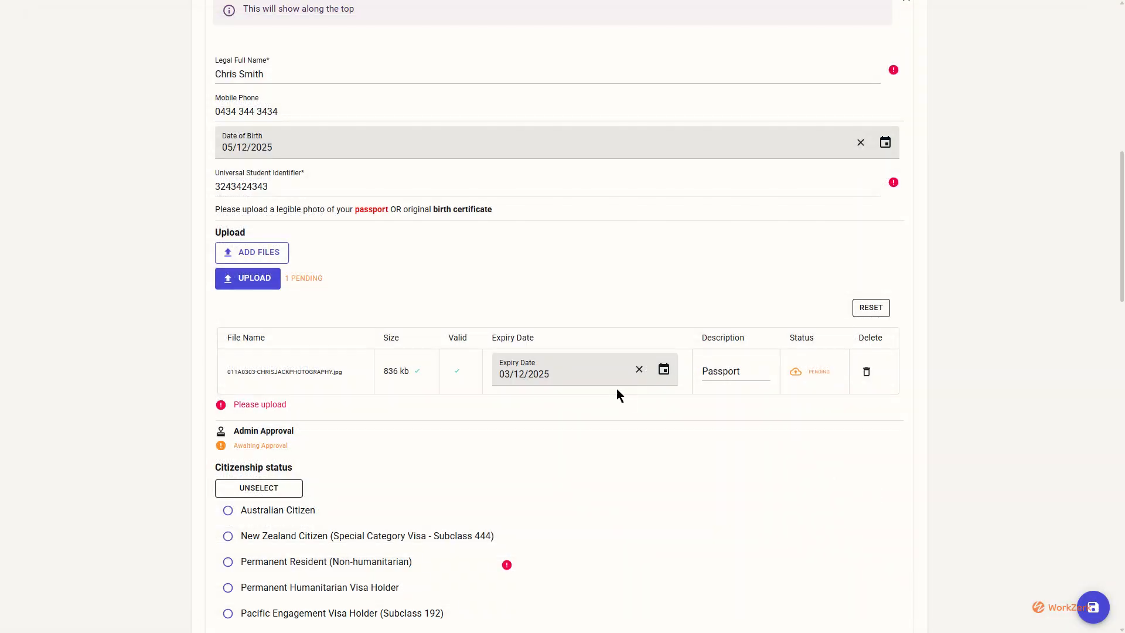
{"action": "left_click", "coordinate": [262, 284]}
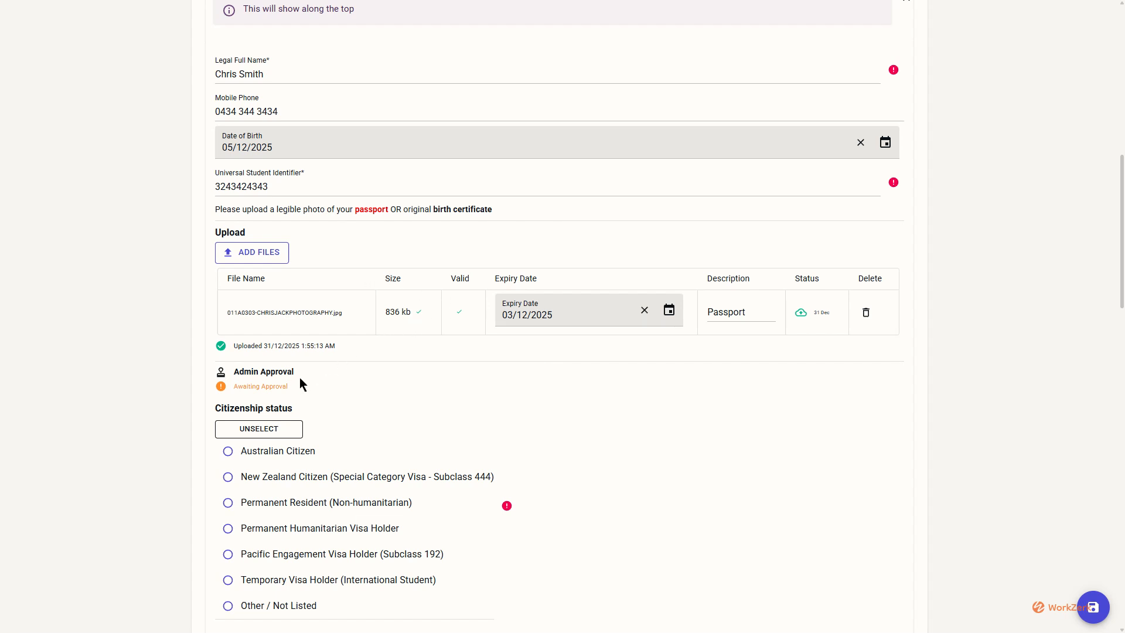
Set citizenship to Permanent Resident (Non-humanitarian).
{"action": "scroll", "coordinate": [299, 378], "scroll_direction": "down", "scroll_amount": 2}
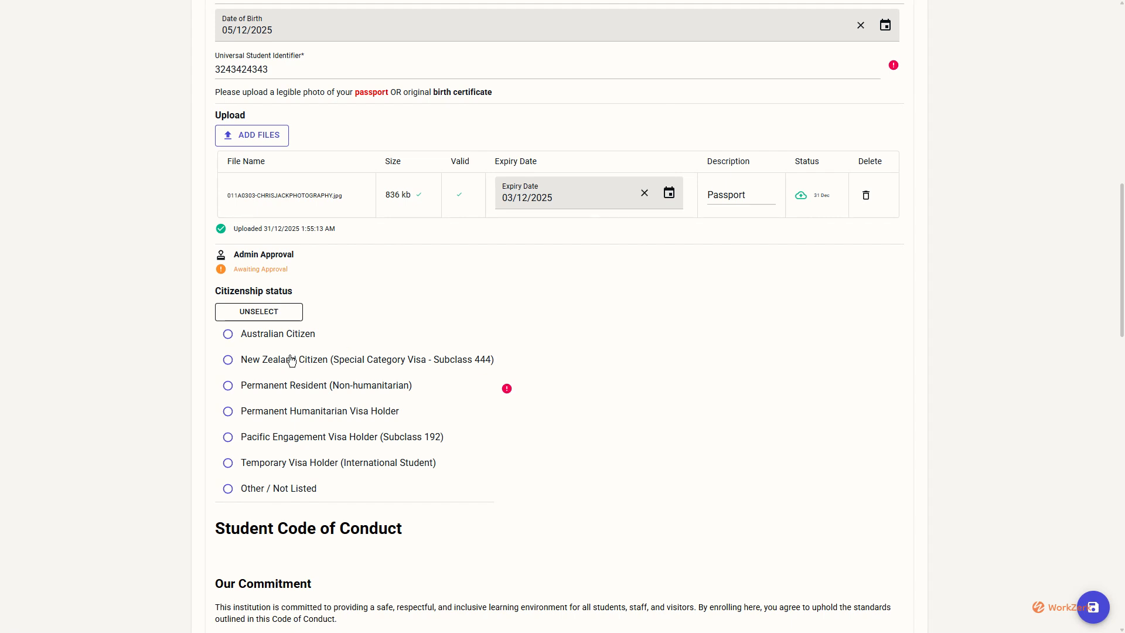
{"action": "left_click", "coordinate": [274, 386]}
{"action": "scroll", "coordinate": [349, 412], "scroll_direction": "down", "scroll_amount": 5}
{"action": "scroll", "coordinate": [349, 411], "scroll_direction": "down", "scroll_amount": 1}
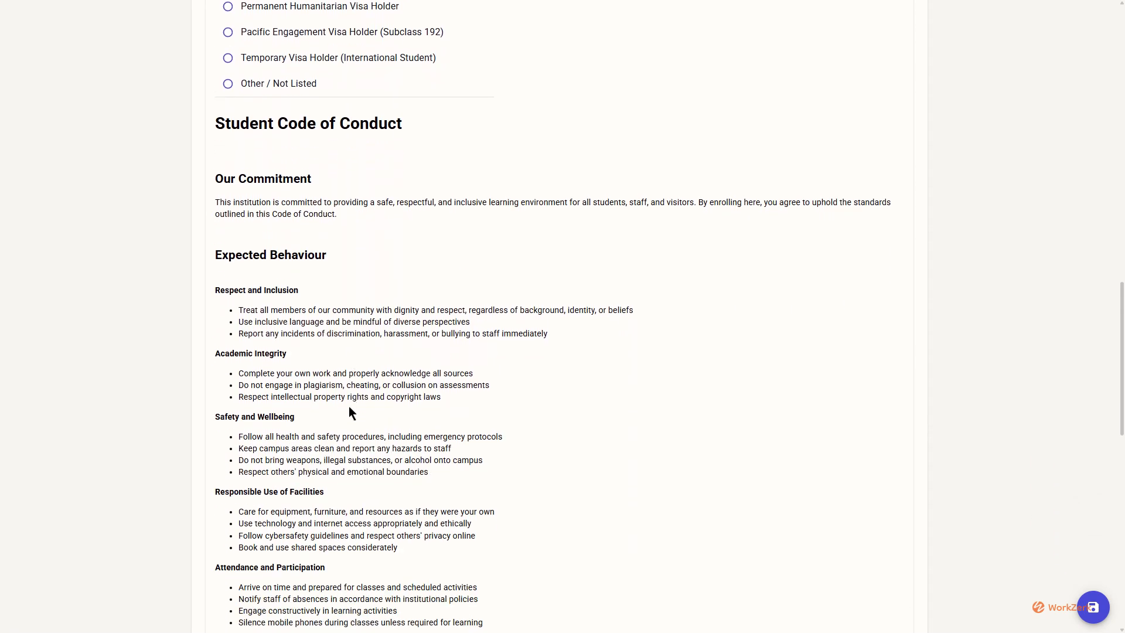
{"action": "scroll", "coordinate": [349, 412], "scroll_direction": "down", "scroll_amount": 5}
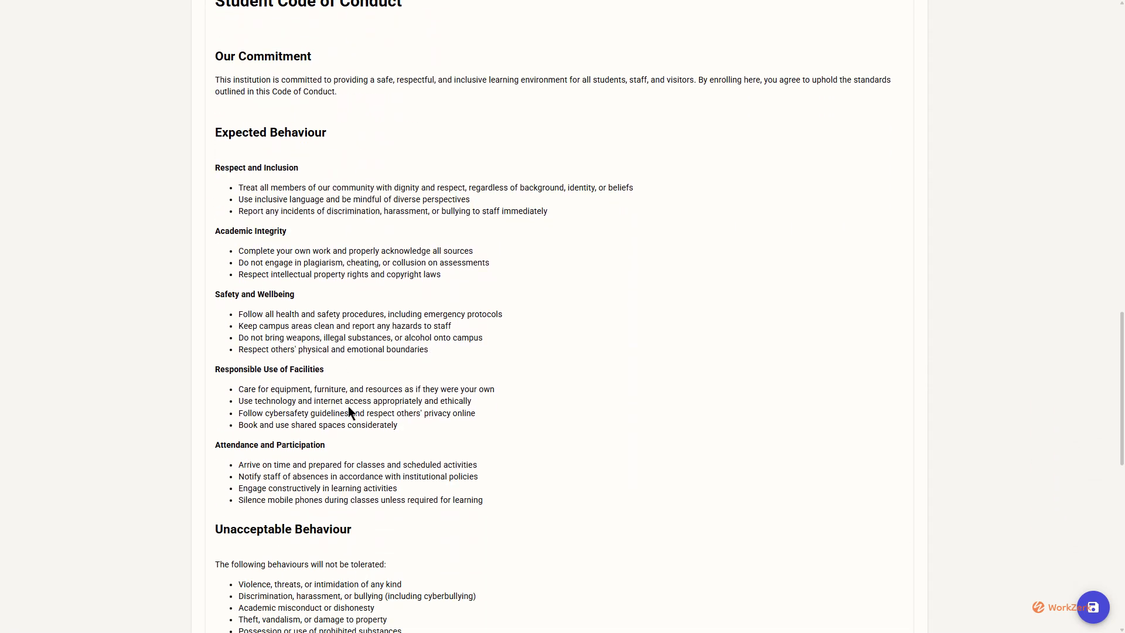
{"action": "scroll", "coordinate": [349, 408], "scroll_direction": "down", "scroll_amount": 5}
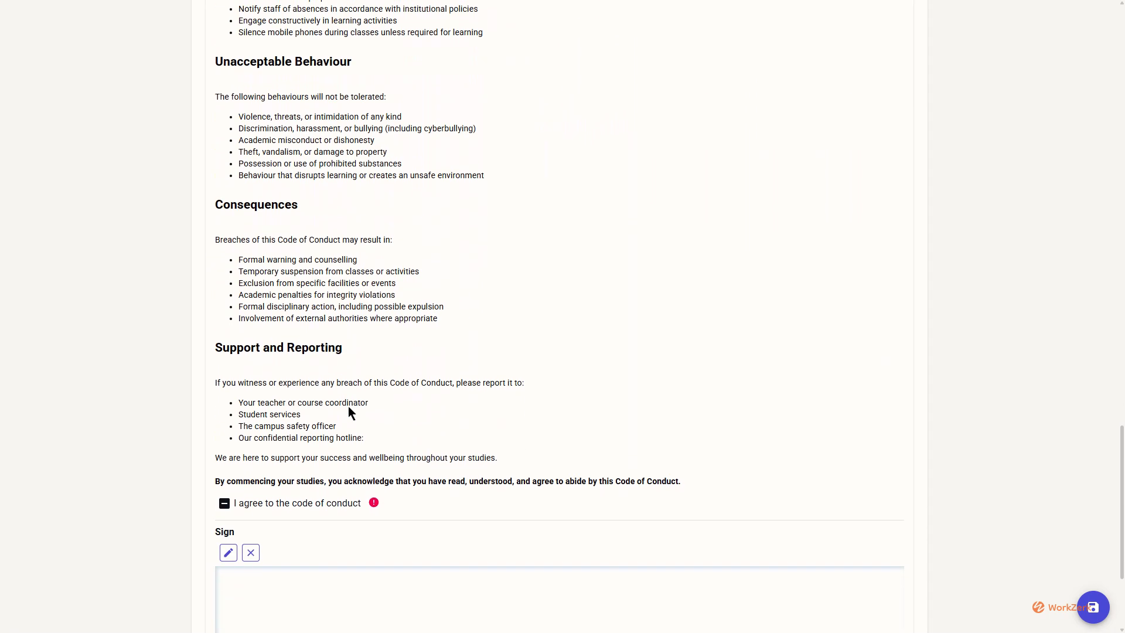
{"action": "scroll", "coordinate": [337, 397], "scroll_direction": "down", "scroll_amount": 1}
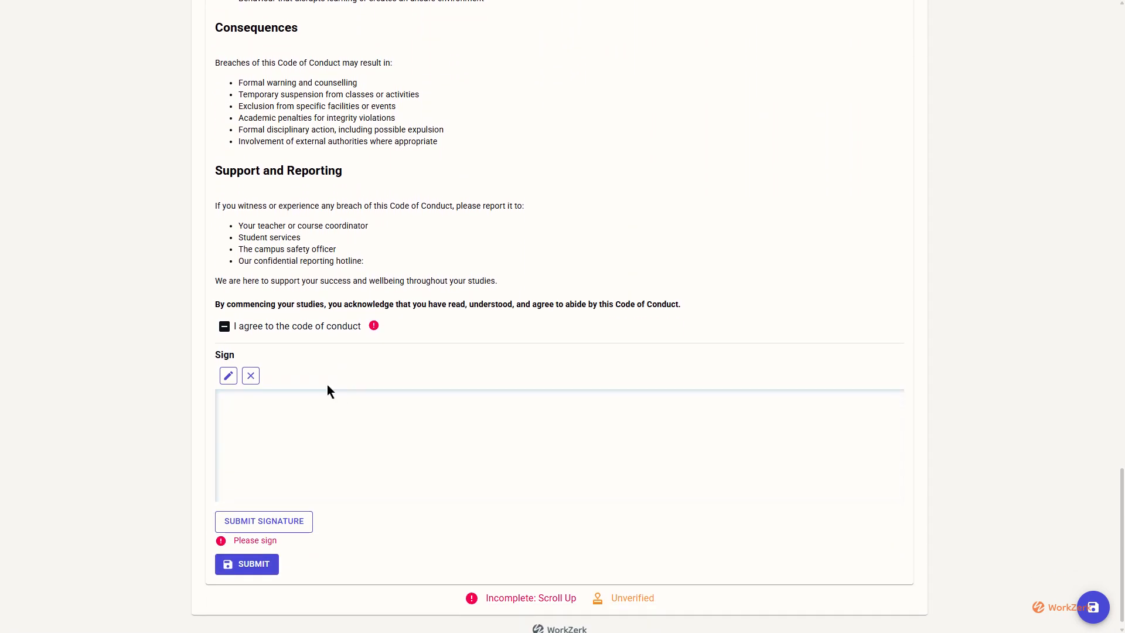
Agree to the code of conduct and submit a drawn signature.
{"action": "left_click", "coordinate": [245, 332]}
{"action": "mouse_move", "coordinate": [413, 409]}
{"action": "left_mouse_down"}
{"action": "mouse_move", "coordinate": [452, 423]}
{"action": "mouse_move", "coordinate": [440, 456]}
{"action": "mouse_move", "coordinate": [539, 454]}
{"action": "mouse_move", "coordinate": [590, 419]}
{"action": "mouse_move", "coordinate": [623, 440]}
{"action": "mouse_move", "coordinate": [712, 444]}
{"action": "mouse_move", "coordinate": [562, 447]}
{"action": "left_mouse_up"}
{"action": "left_click_drag", "start_coordinate": [487, 430], "coordinate": [469, 433]}
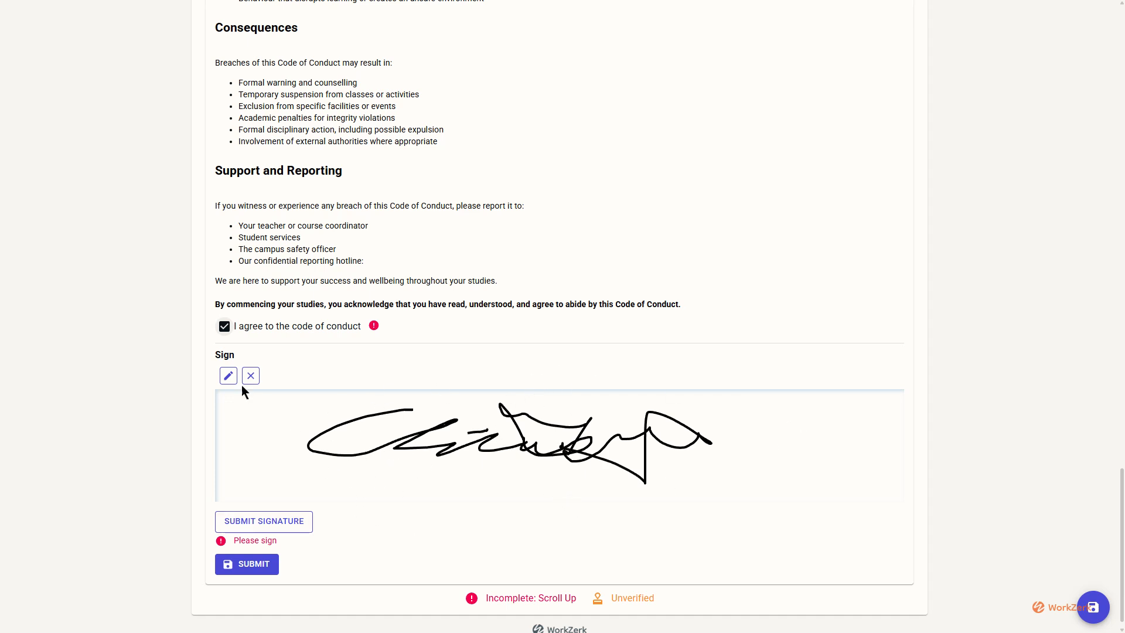
{"action": "left_click", "coordinate": [262, 521]}
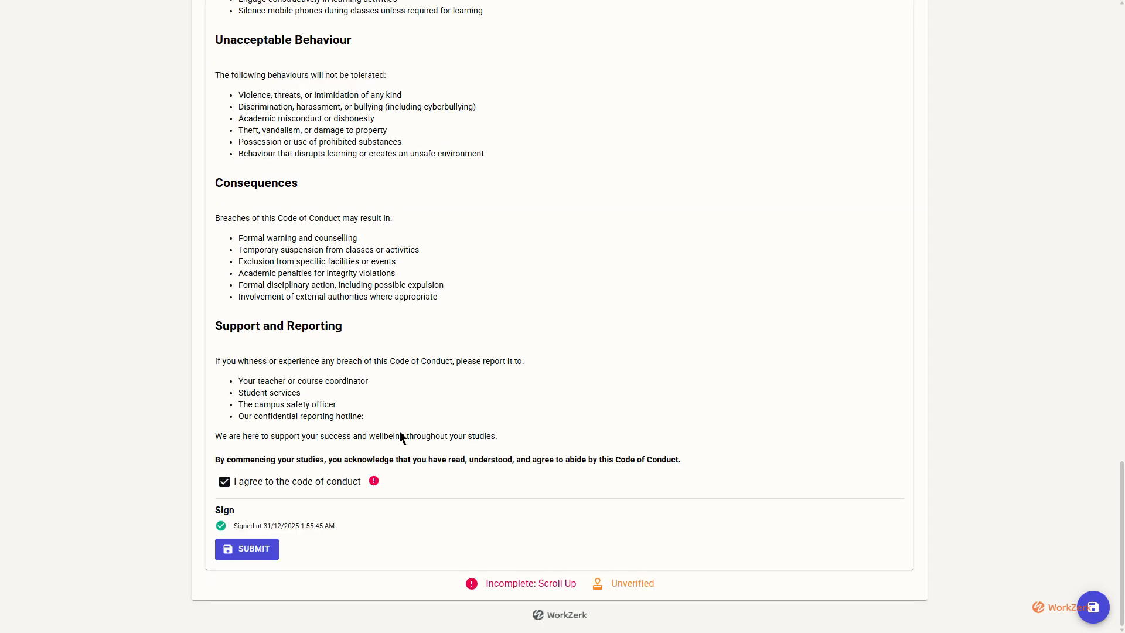
Submit and save the onboarding form so it reads Completed, dismissing the success message.
{"action": "left_click", "coordinate": [254, 549]}
{"action": "scroll", "coordinate": [845, 450], "scroll_direction": "up", "scroll_amount": 1}
{"action": "scroll", "coordinate": [845, 448], "scroll_direction": "up", "scroll_amount": 2}
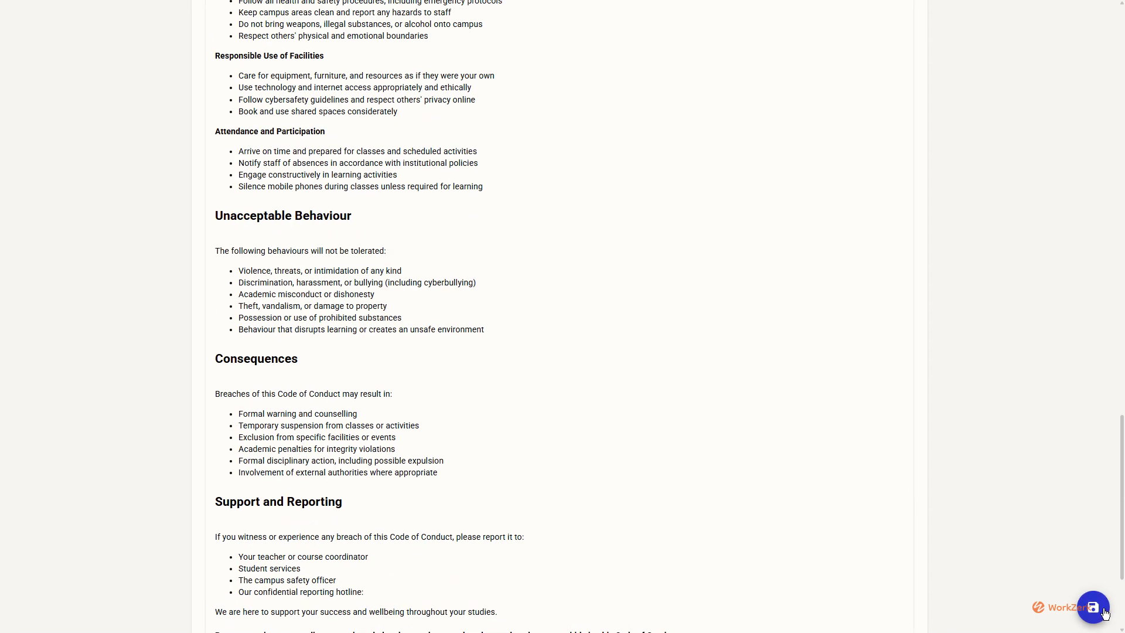
{"action": "left_click", "coordinate": [1094, 608]}
{"action": "scroll", "coordinate": [964, 472], "scroll_direction": "up", "scroll_amount": 3}
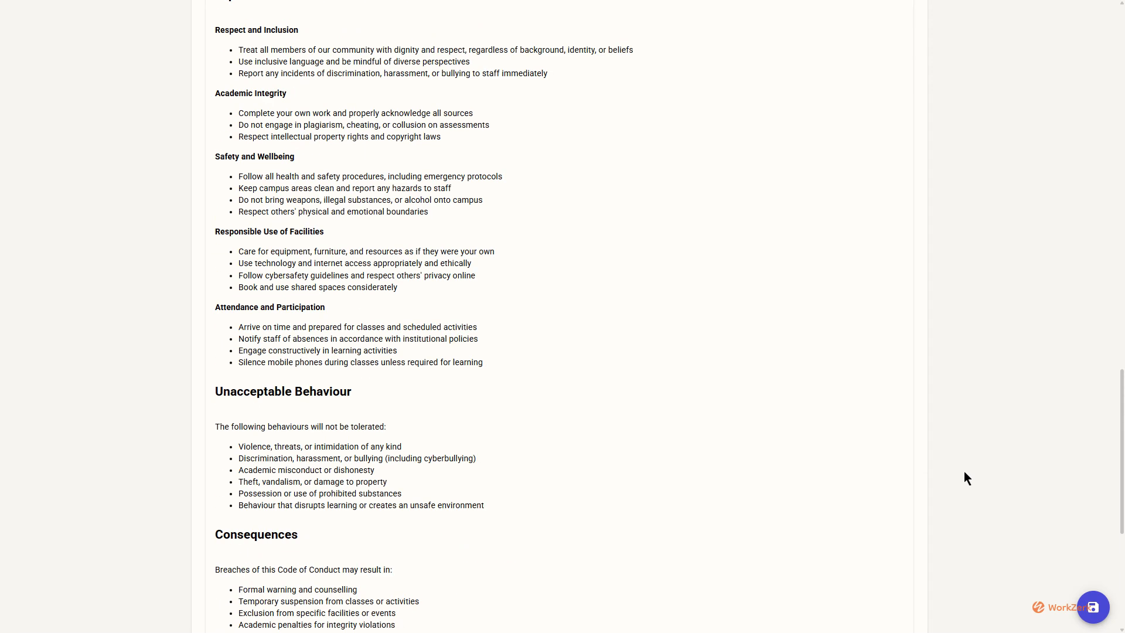
{"action": "scroll", "coordinate": [971, 480], "scroll_direction": "down", "scroll_amount": 2}
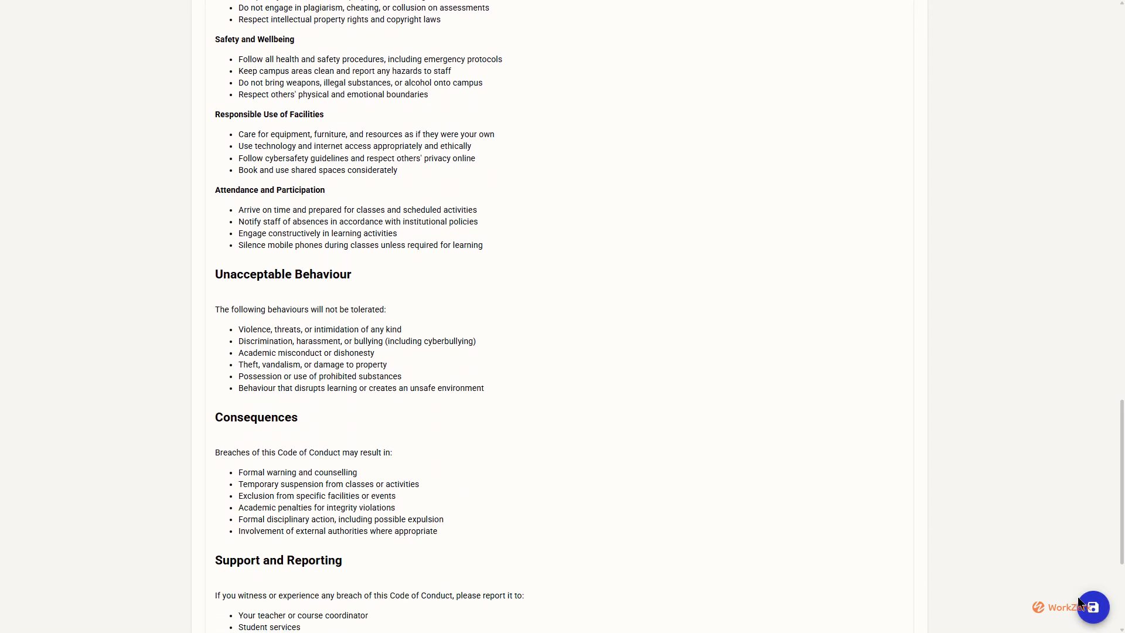
{"action": "scroll", "coordinate": [887, 500], "scroll_direction": "up", "scroll_amount": 2}
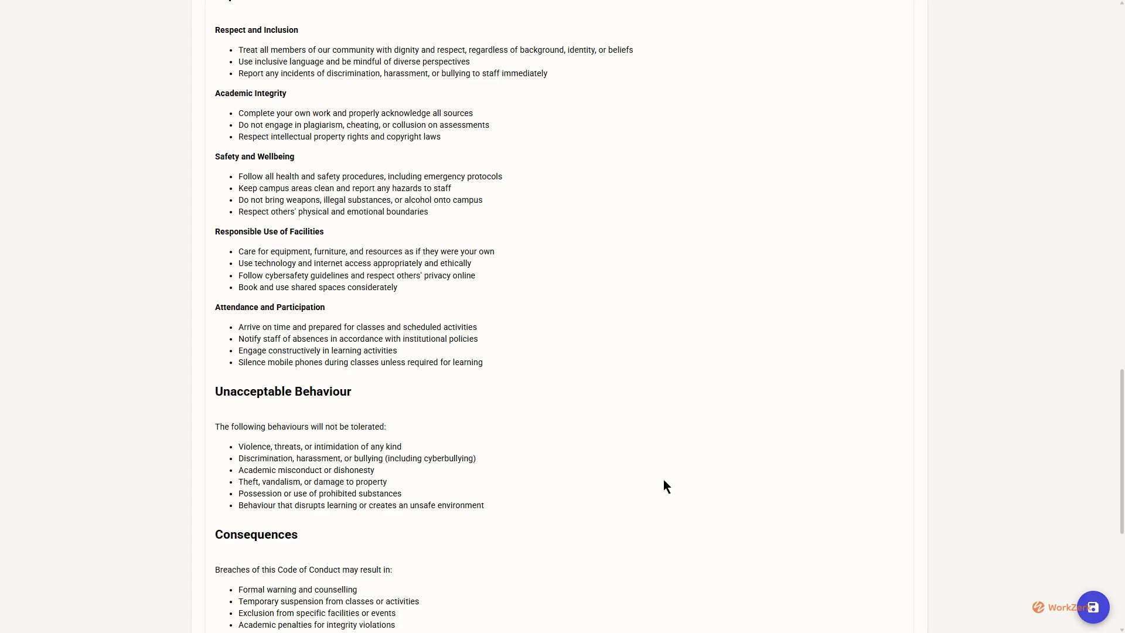
{"action": "scroll", "coordinate": [664, 479], "scroll_direction": "down", "scroll_amount": 6}
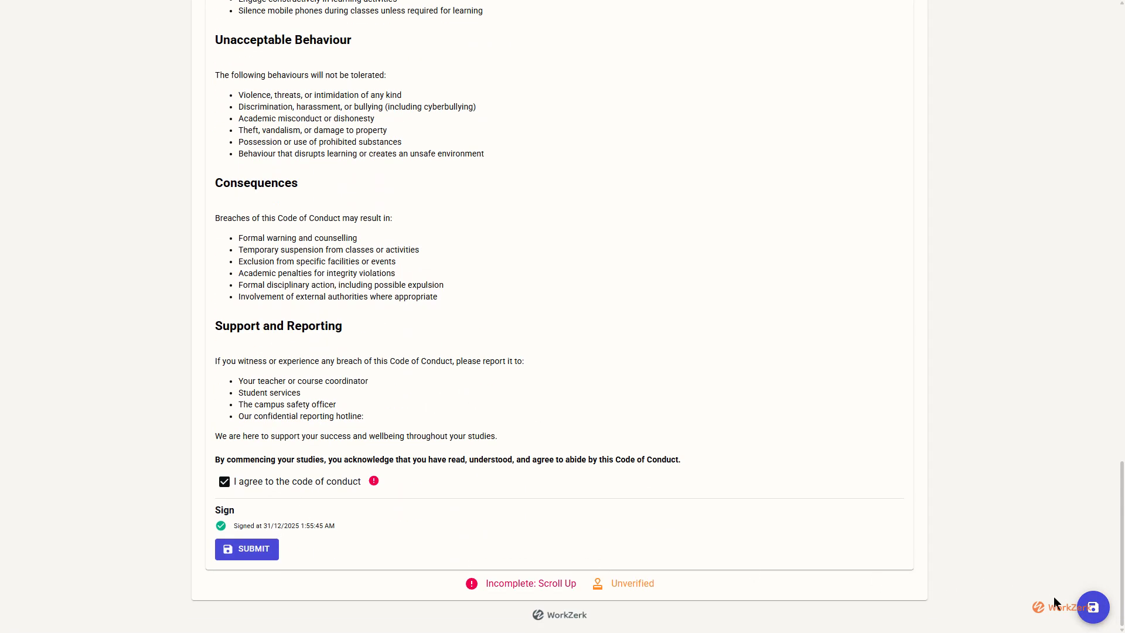
{"action": "left_click", "coordinate": [1096, 610]}
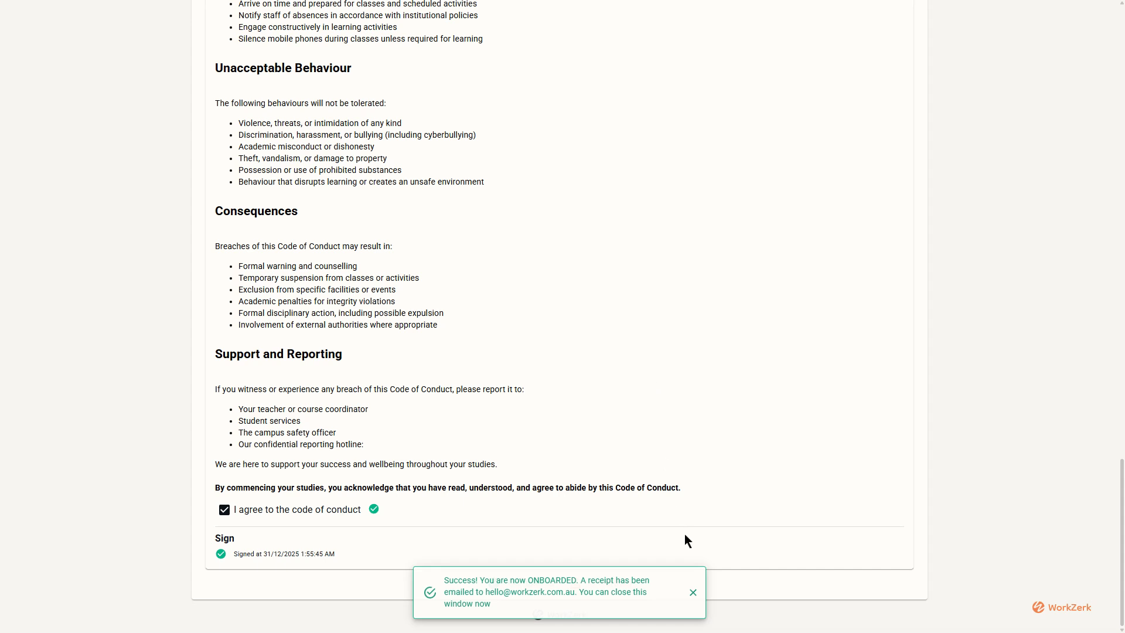
{"action": "left_click", "coordinate": [693, 593]}
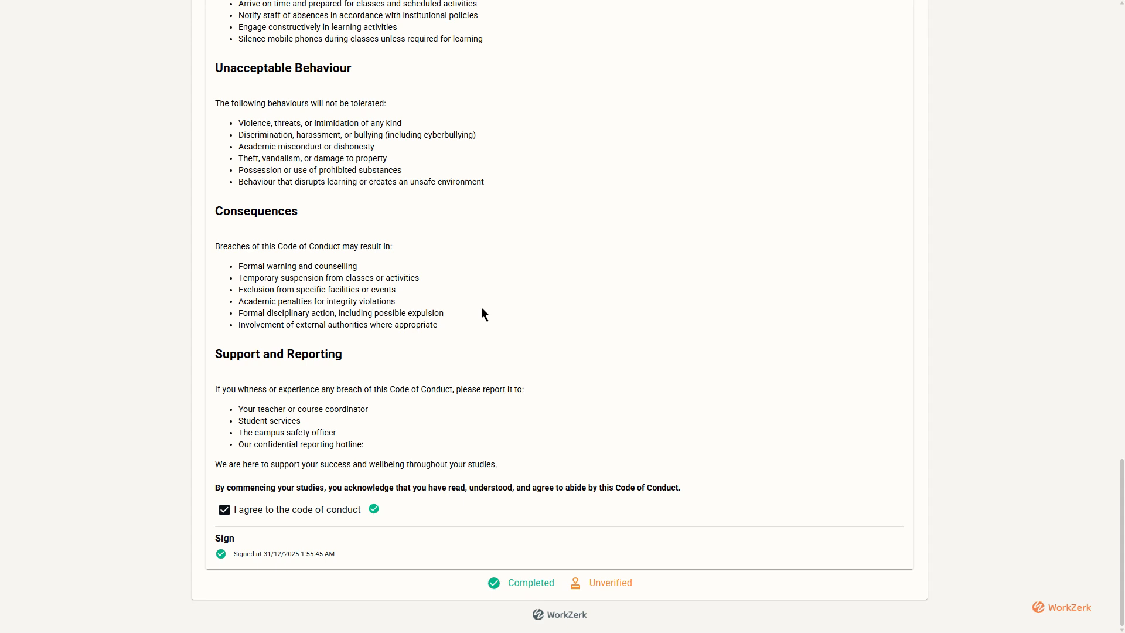
{"action": "key", "text": "ctrl+Tab"}
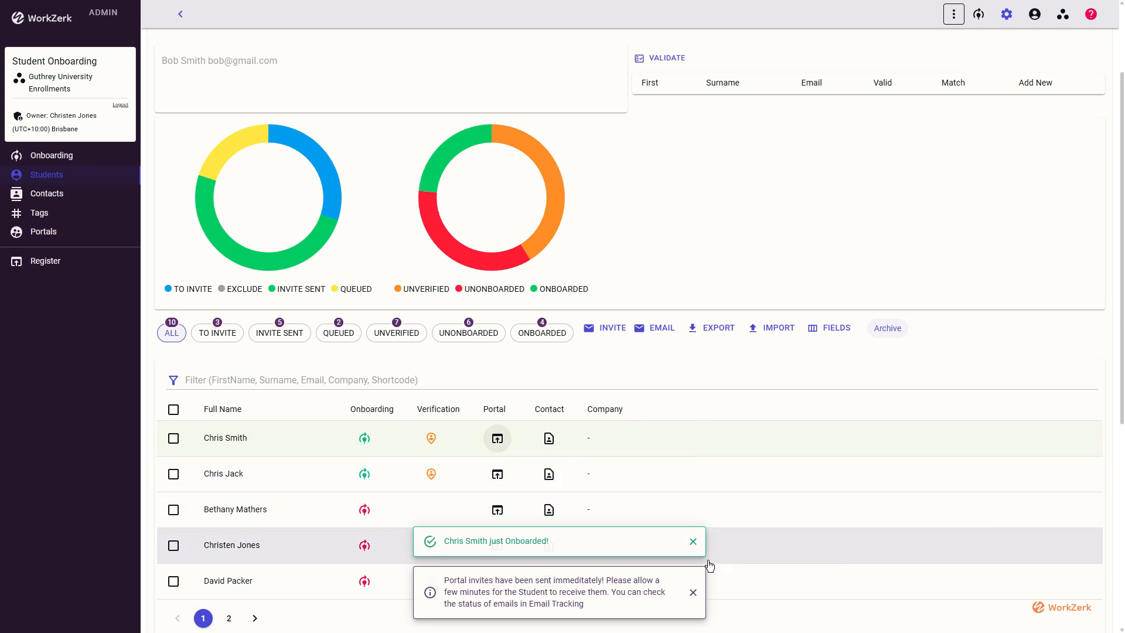
Dismiss the portal-invite and onboarded notices, then open the first student's Compliance verification dialog.
{"action": "left_click", "coordinate": [693, 592]}
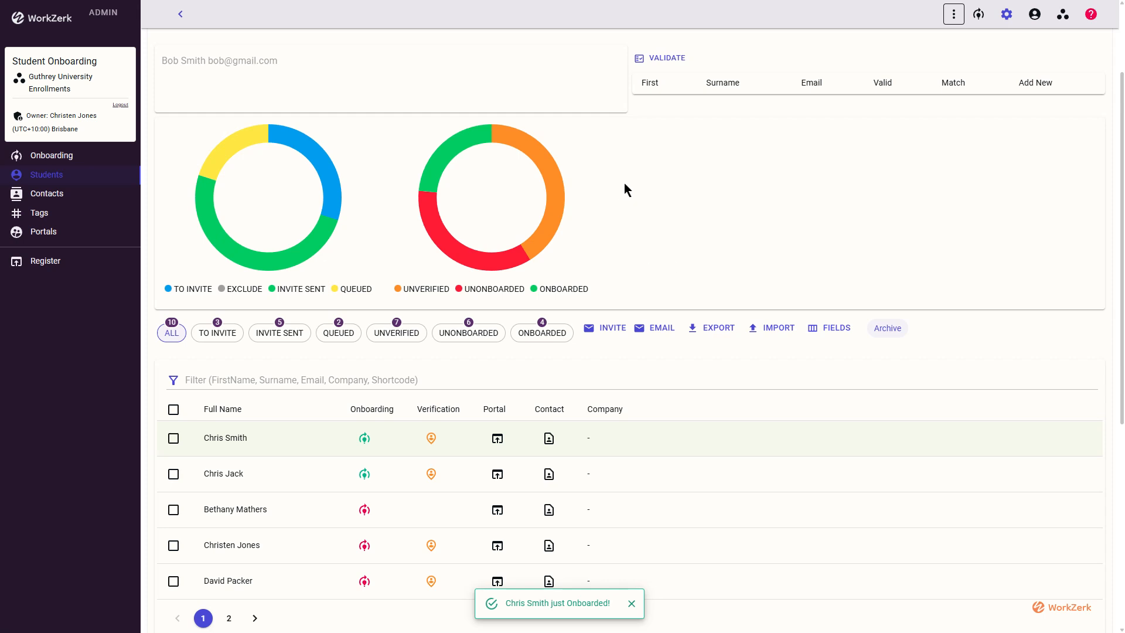
{"action": "left_click", "coordinate": [633, 604]}
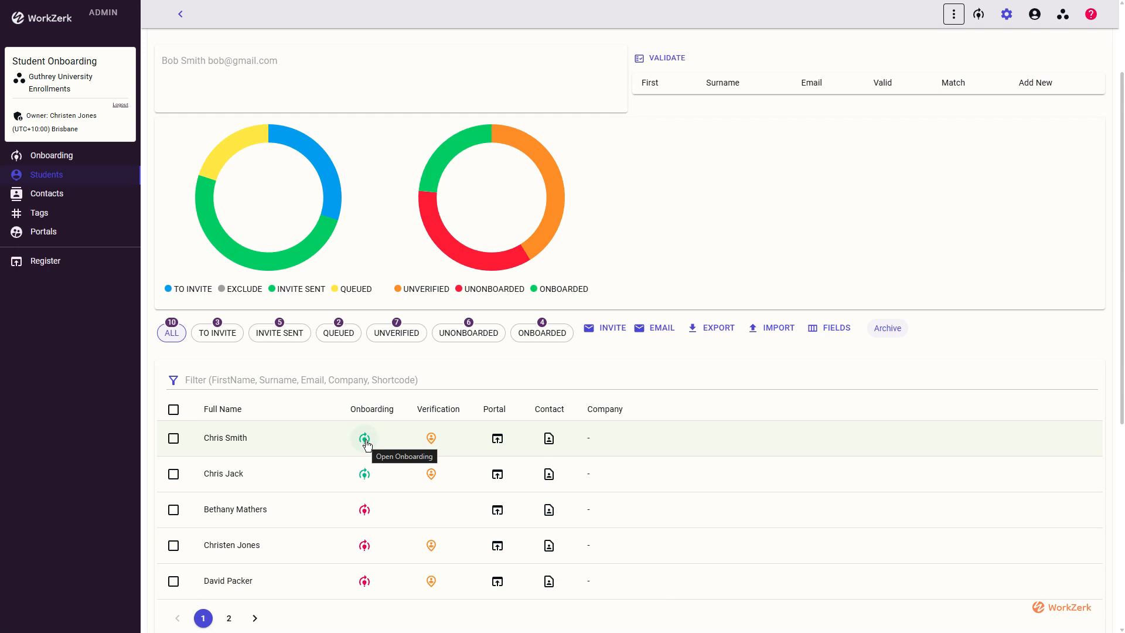
{"action": "left_click", "coordinate": [431, 439]}
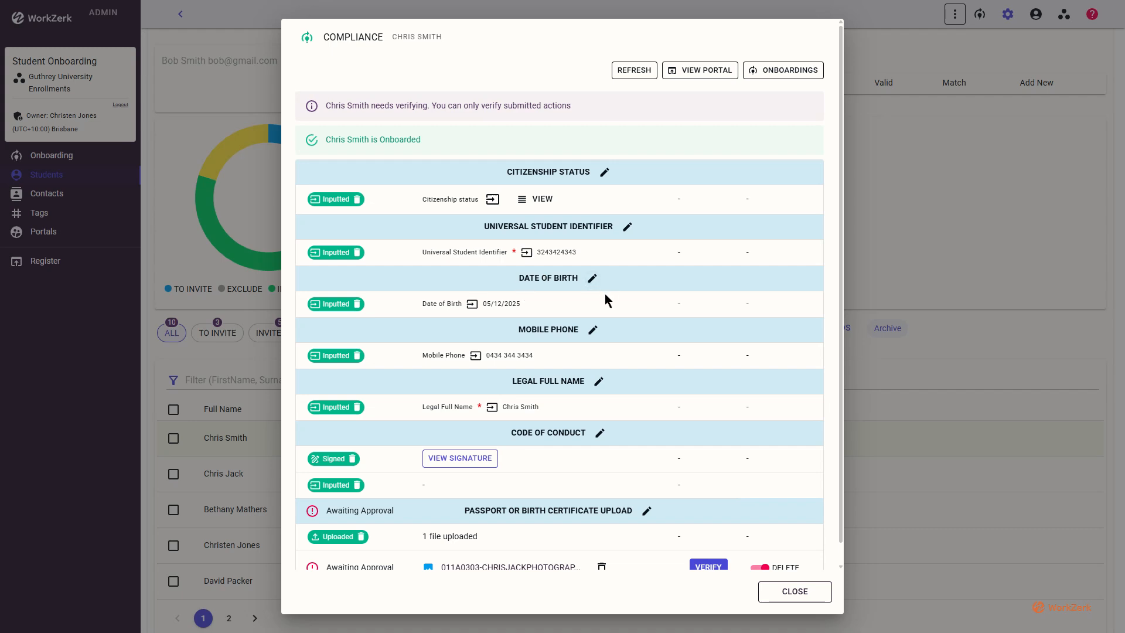
{"action": "left_click", "coordinate": [478, 464]}
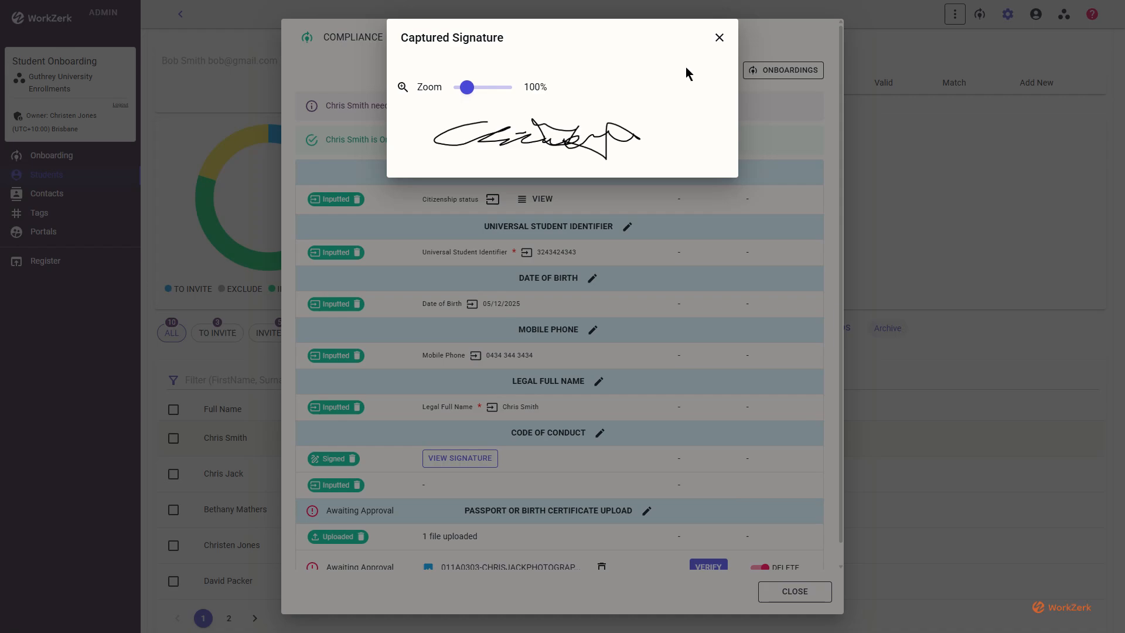
{"action": "left_click", "coordinate": [720, 39]}
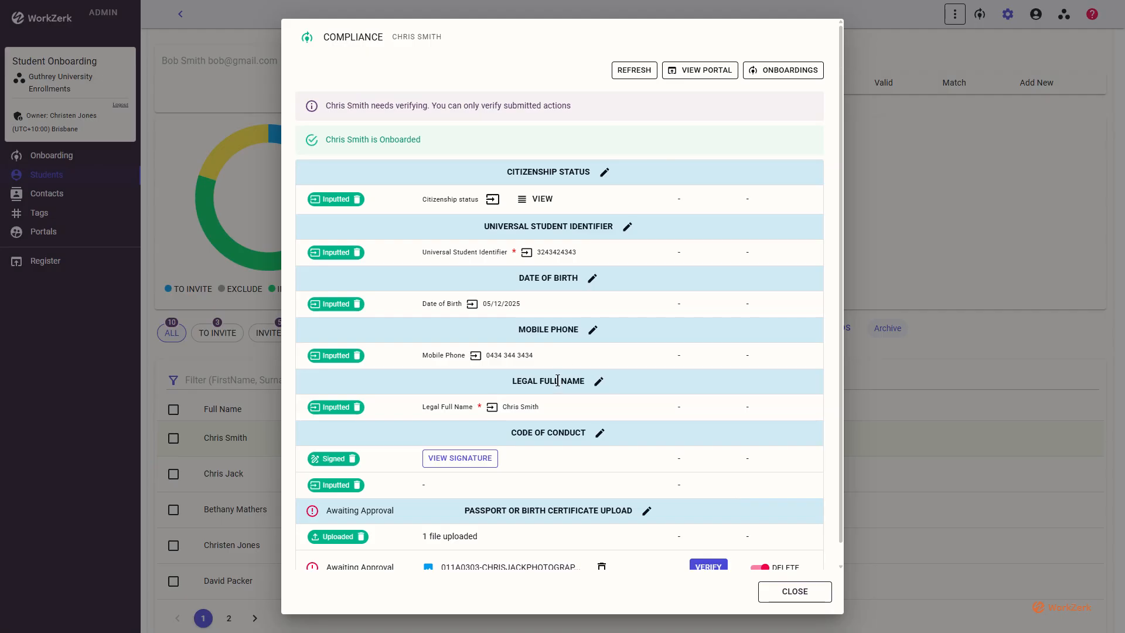
{"action": "scroll", "coordinate": [602, 389], "scroll_direction": "down", "scroll_amount": 1}
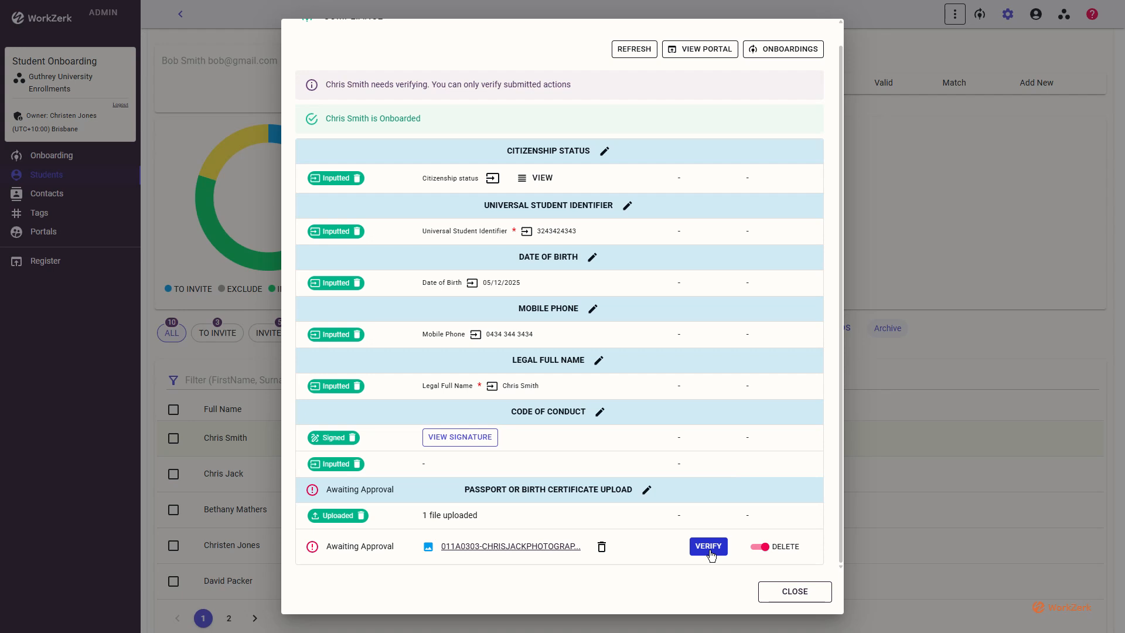
{"action": "left_click", "coordinate": [709, 550]}
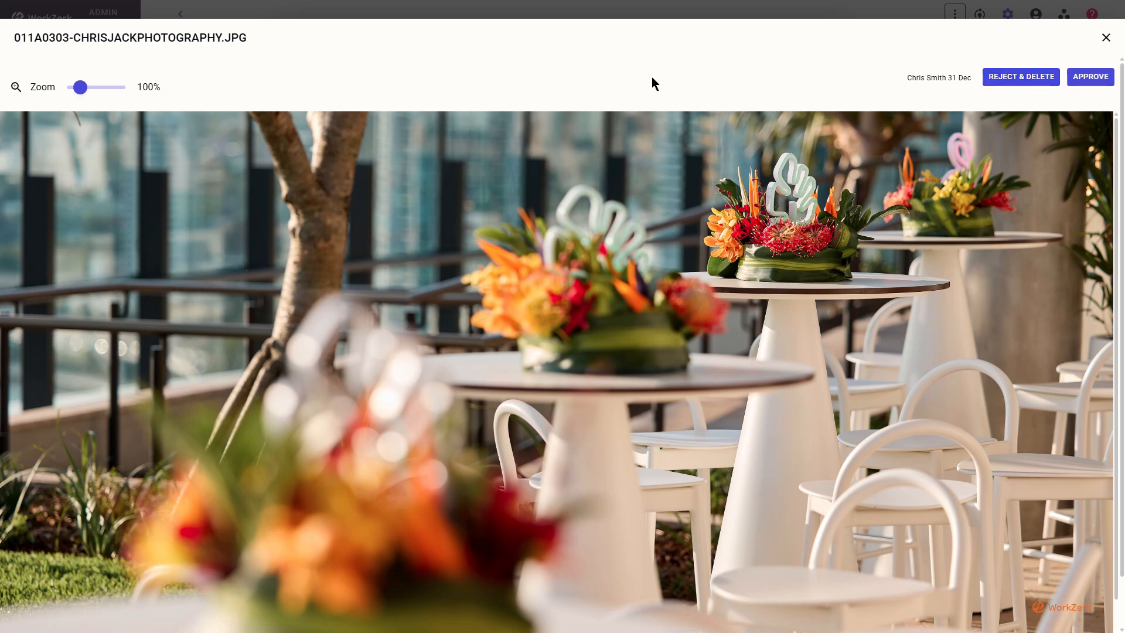
{"action": "left_click", "coordinate": [1107, 38]}
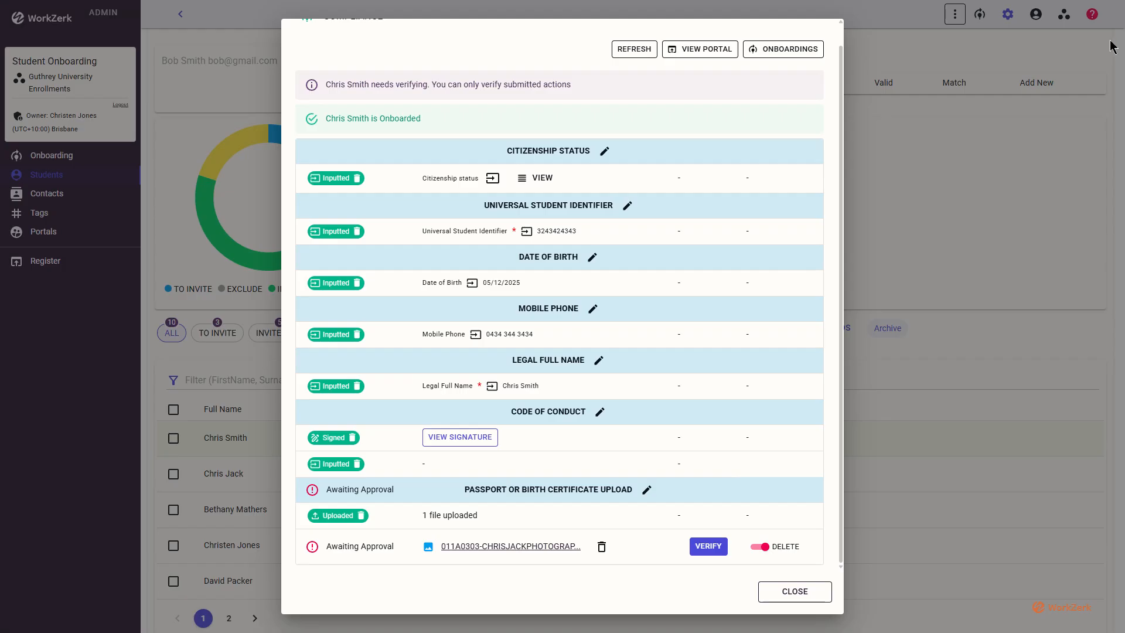
Reject and delete the uploaded photo with a message saying it is not a passport photo.
{"action": "left_click", "coordinate": [758, 549]}
{"action": "left_click", "coordinate": [759, 548]}
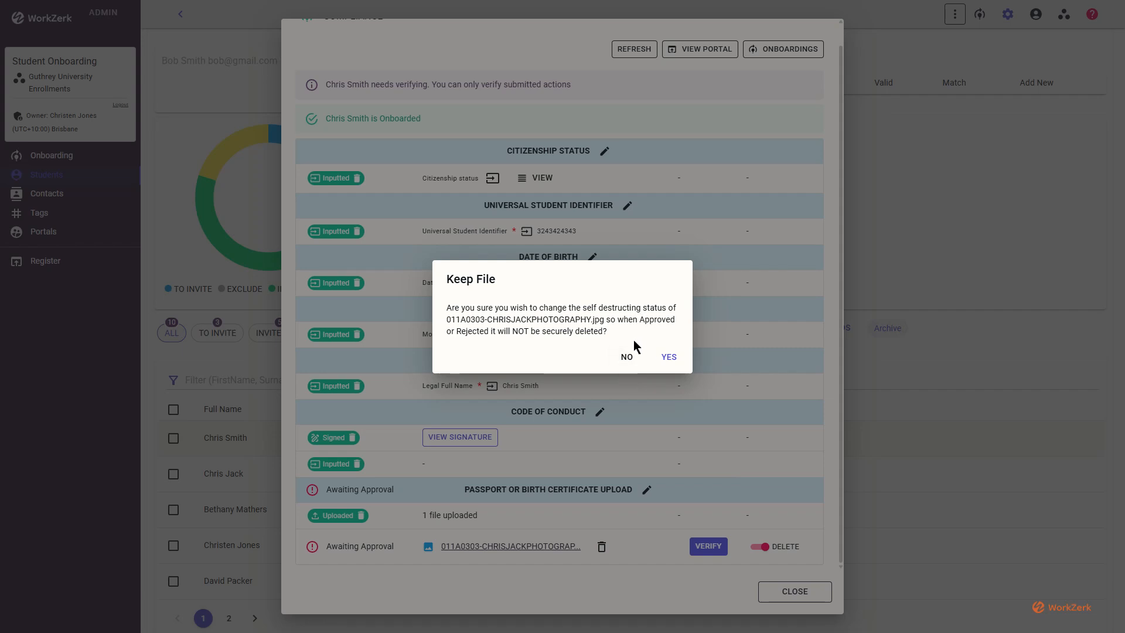
{"action": "left_click", "coordinate": [627, 356]}
{"action": "left_click", "coordinate": [699, 542]}
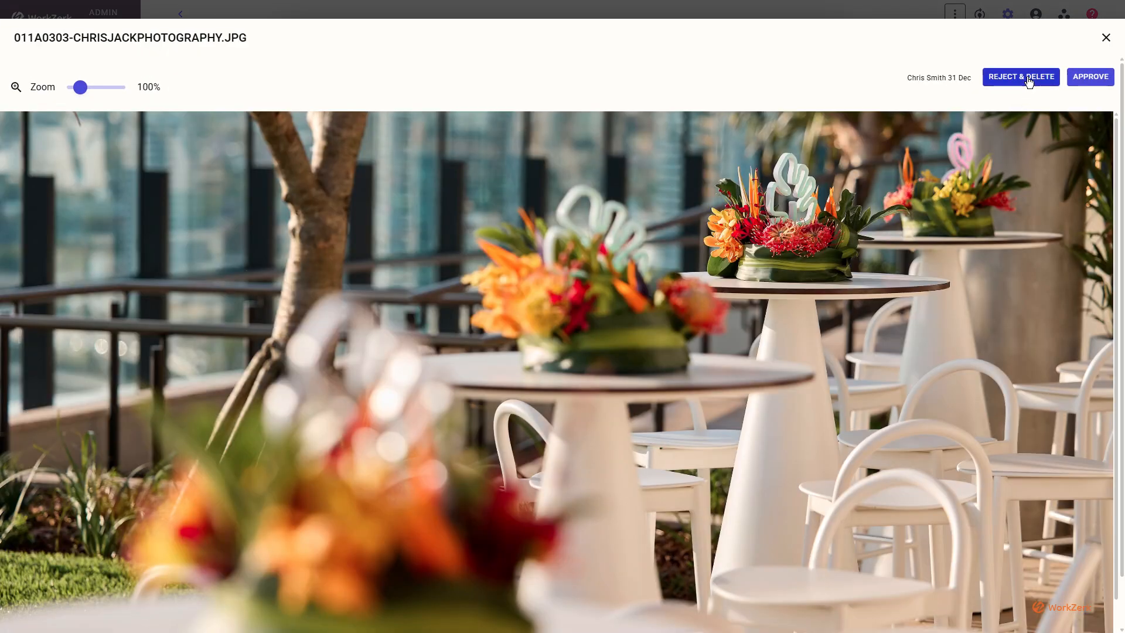
{"action": "left_click", "coordinate": [1030, 82]}
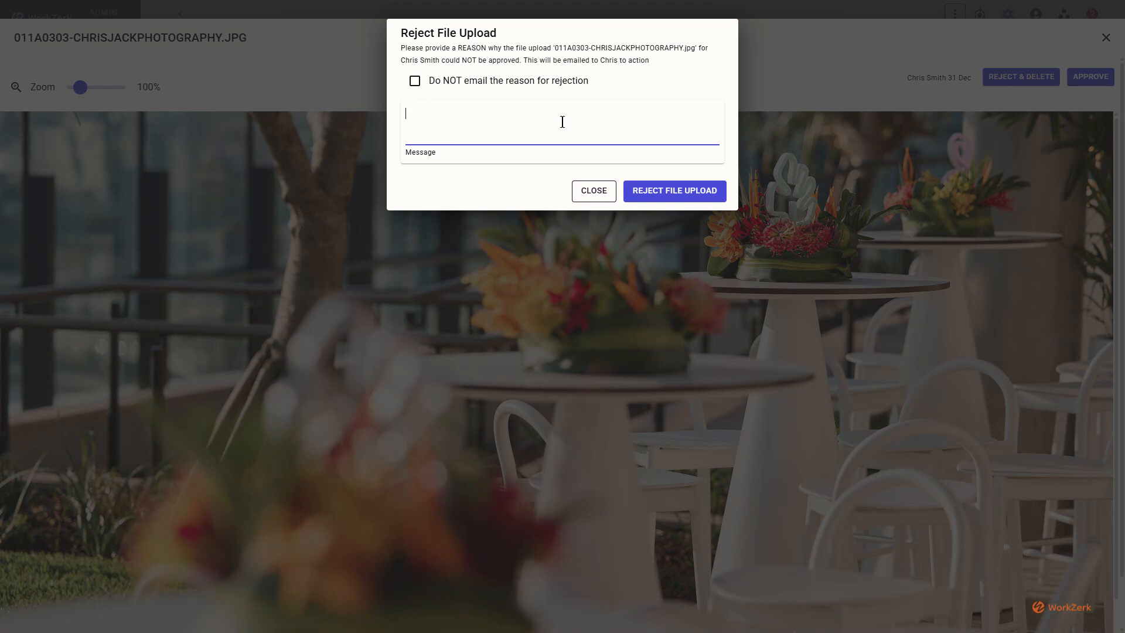
{"action": "type", "text": "Chris, the photo you uploaded "}
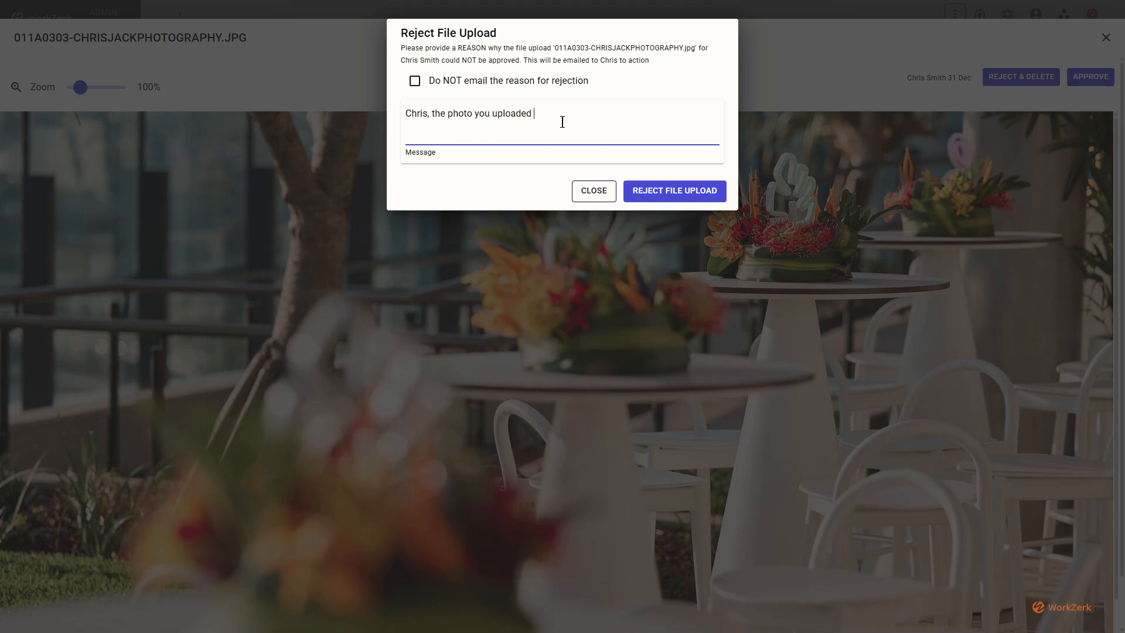
{"action": "type", "text": "is not a passport photo"}
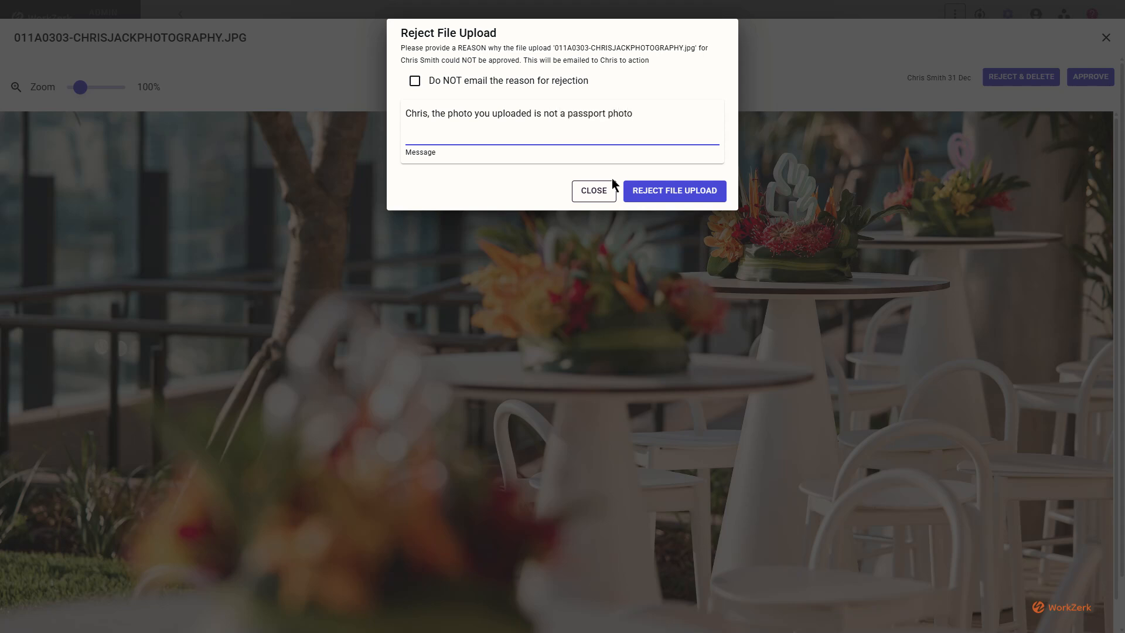
{"action": "left_click", "coordinate": [639, 186]}
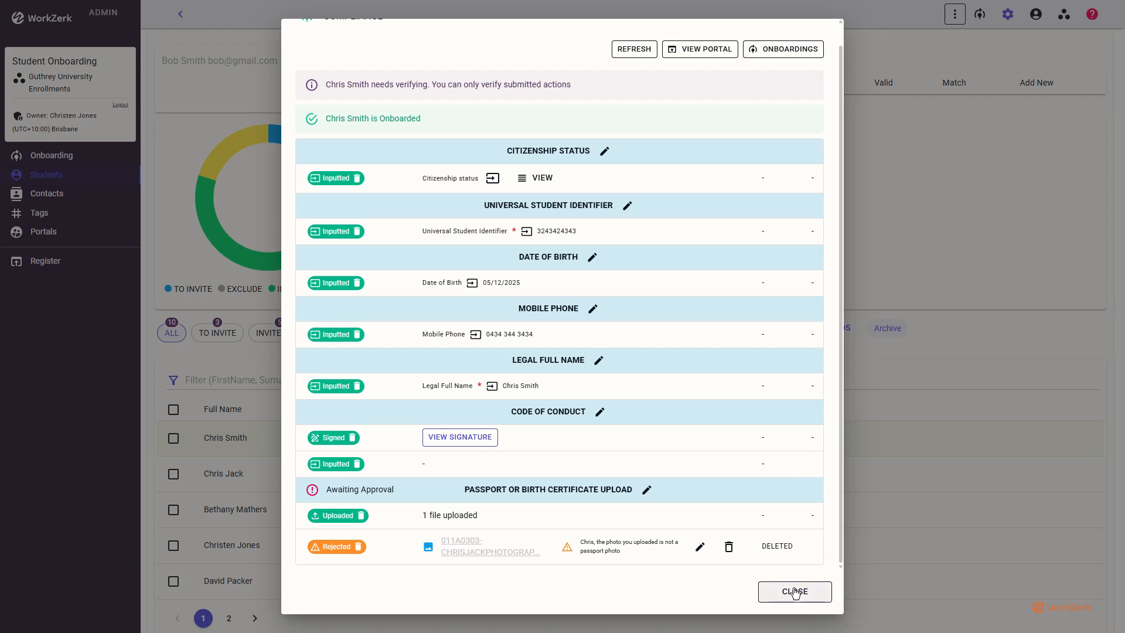
View the student's portal and expand the Onboarding step to reveal the rejected-photo notice.
{"action": "left_click", "coordinate": [706, 50]}
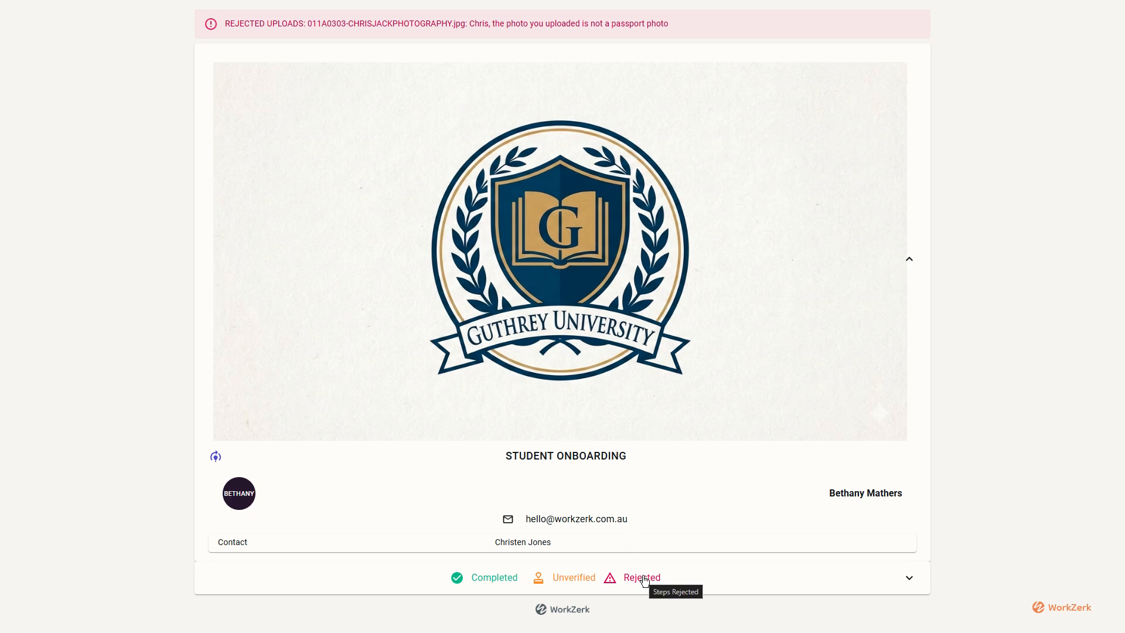
{"action": "left_click", "coordinate": [645, 578]}
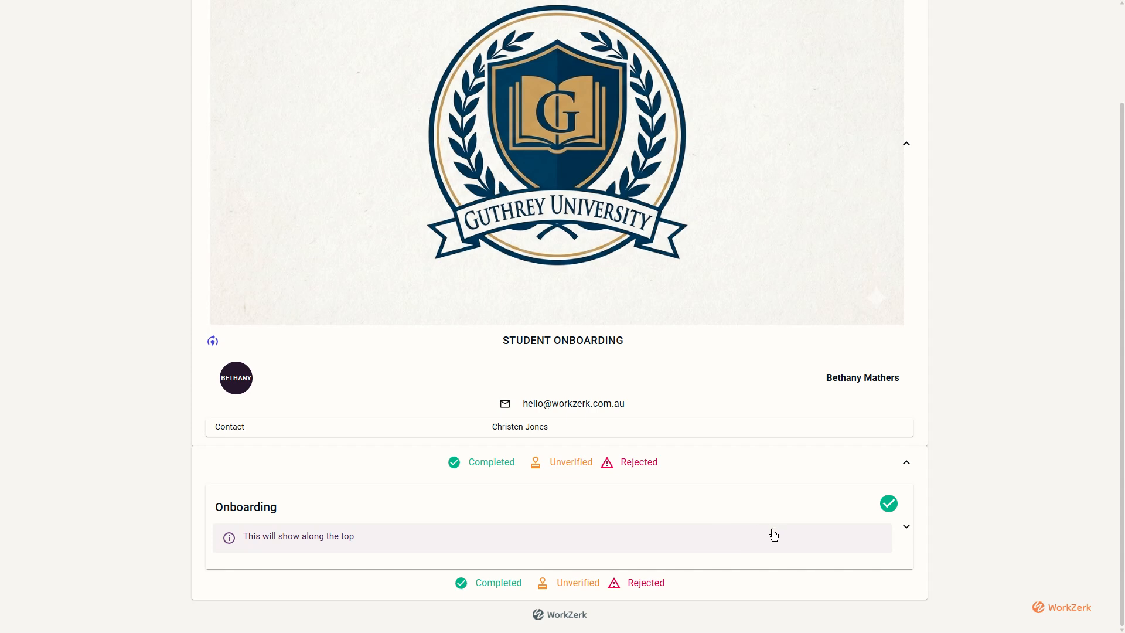
{"action": "left_click", "coordinate": [773, 535]}
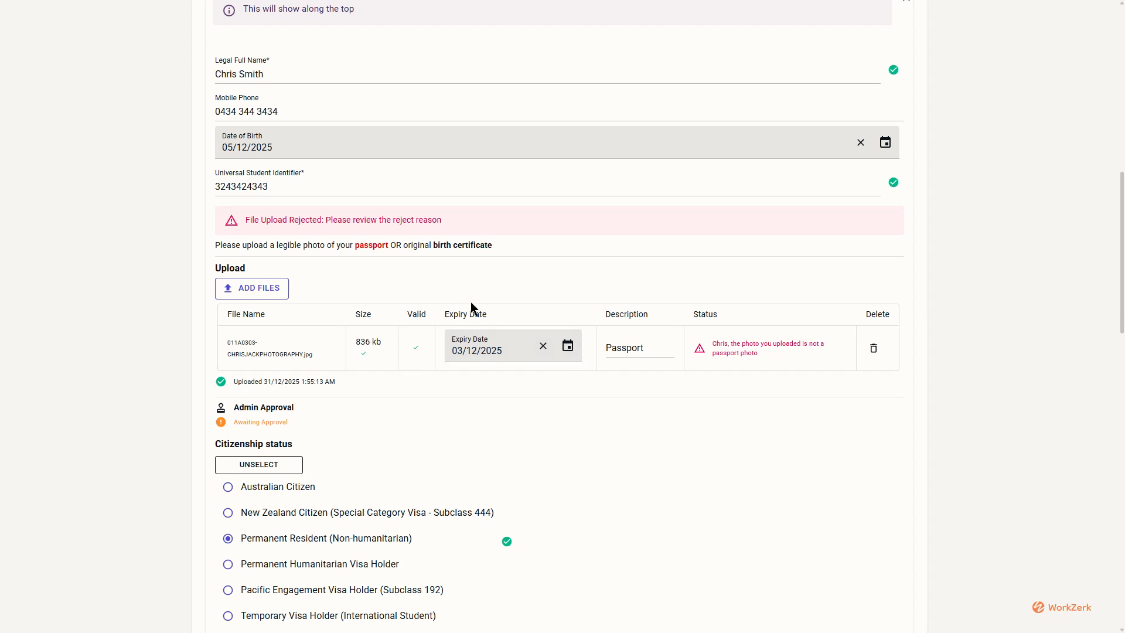
Permanently delete the rejected photo and refresh the portal.
{"action": "left_click", "coordinate": [875, 351]}
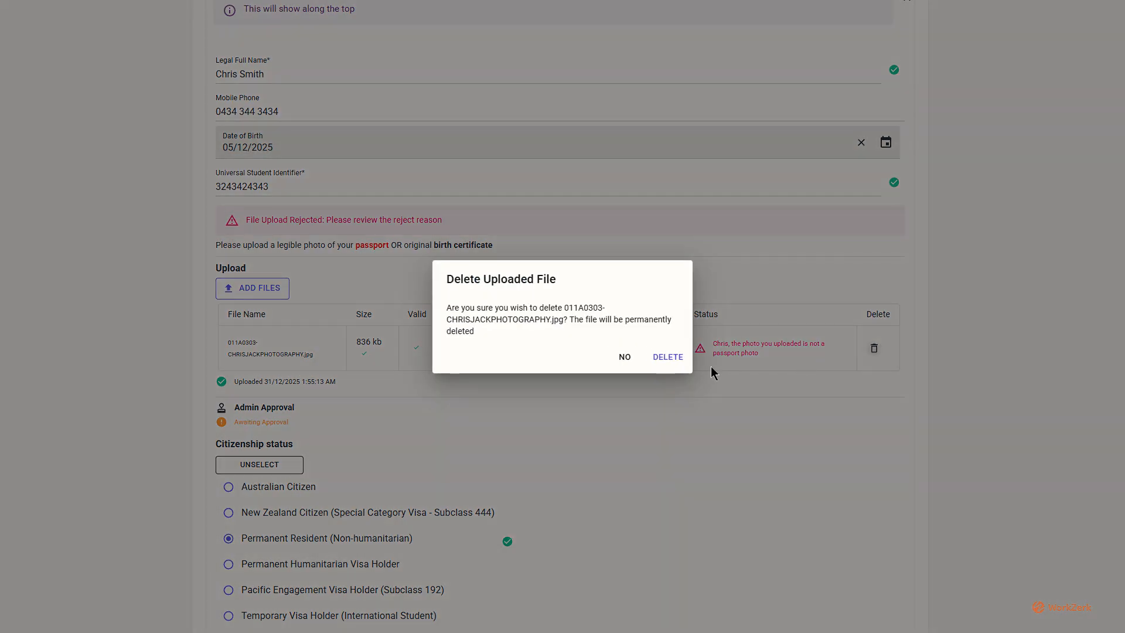
{"action": "left_click", "coordinate": [664, 363]}
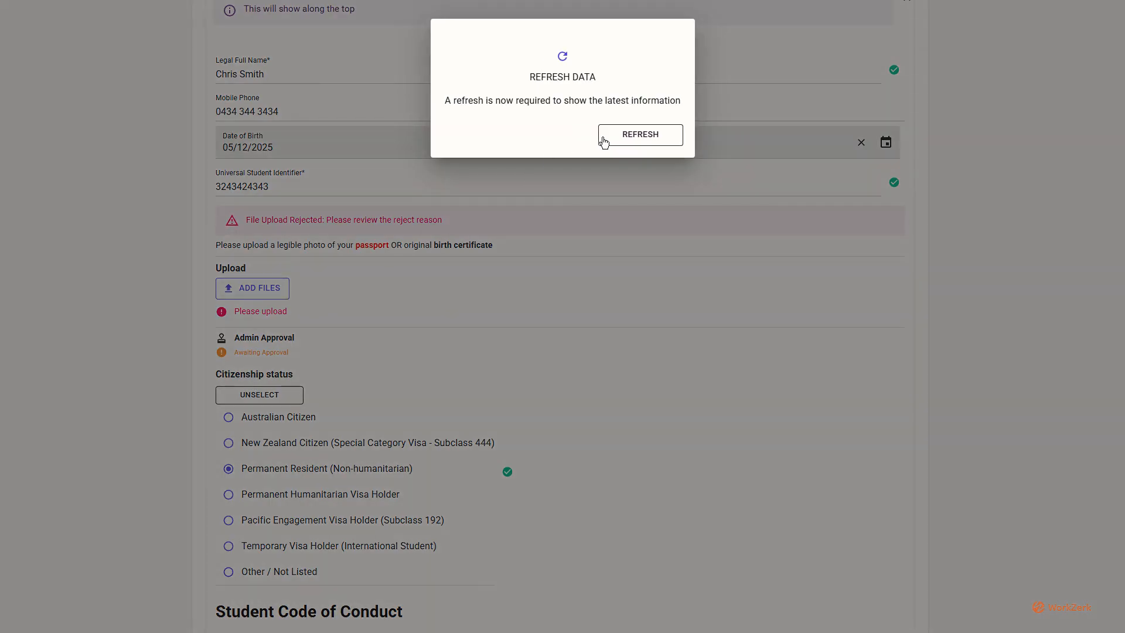
{"action": "left_click", "coordinate": [639, 143]}
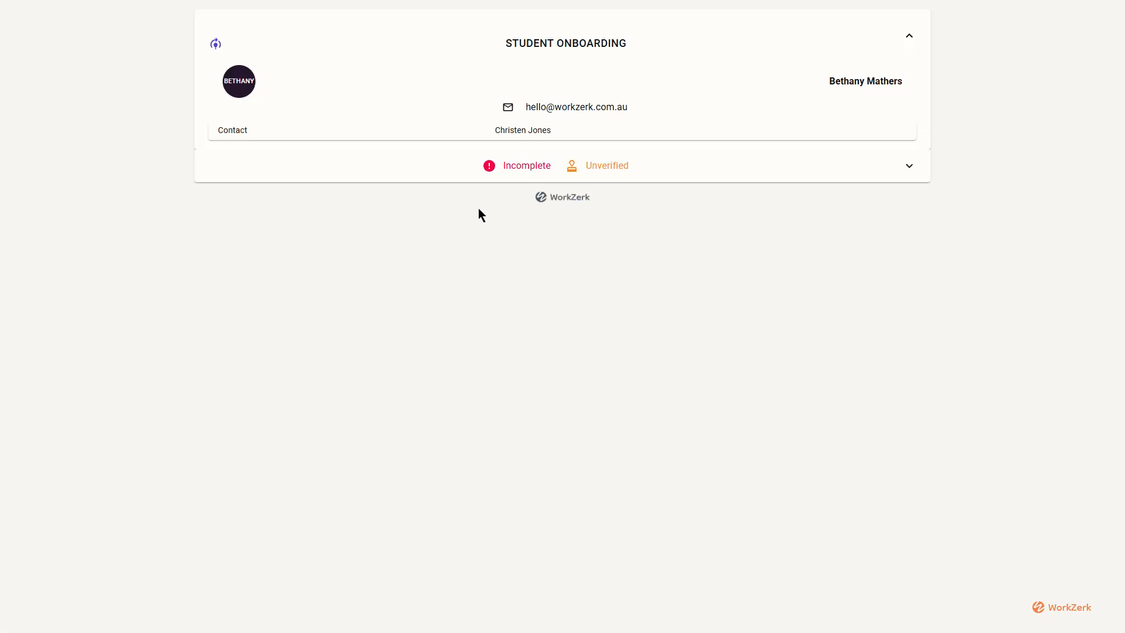
{"action": "left_click", "coordinate": [526, 546]}
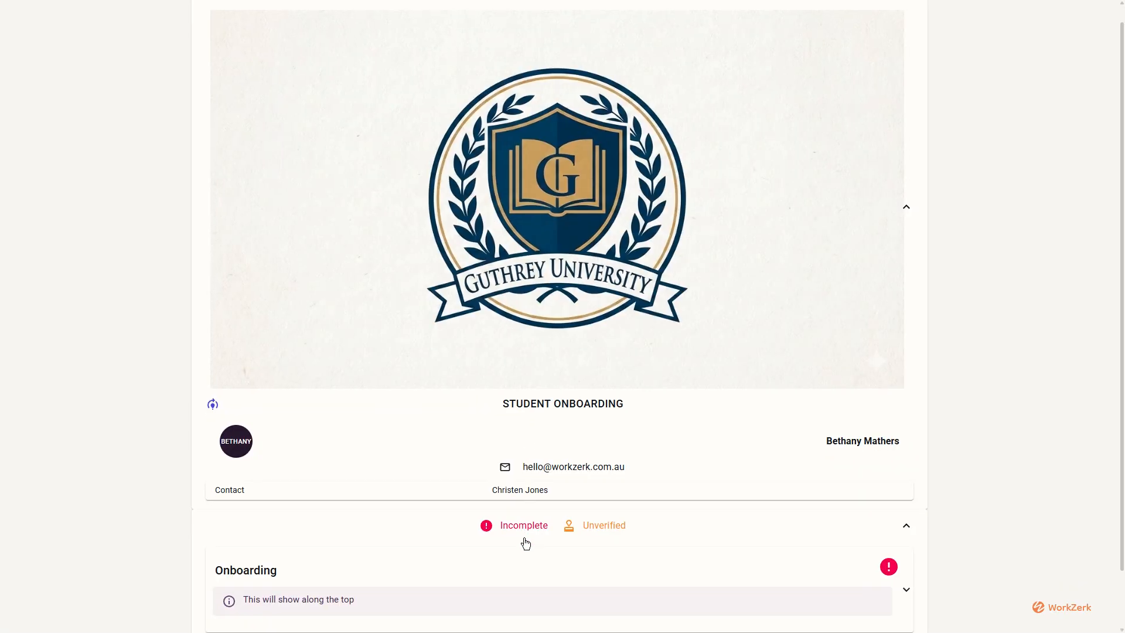
{"action": "left_click", "coordinate": [525, 546]}
{"action": "scroll", "coordinate": [525, 542], "scroll_direction": "down", "scroll_amount": 10}
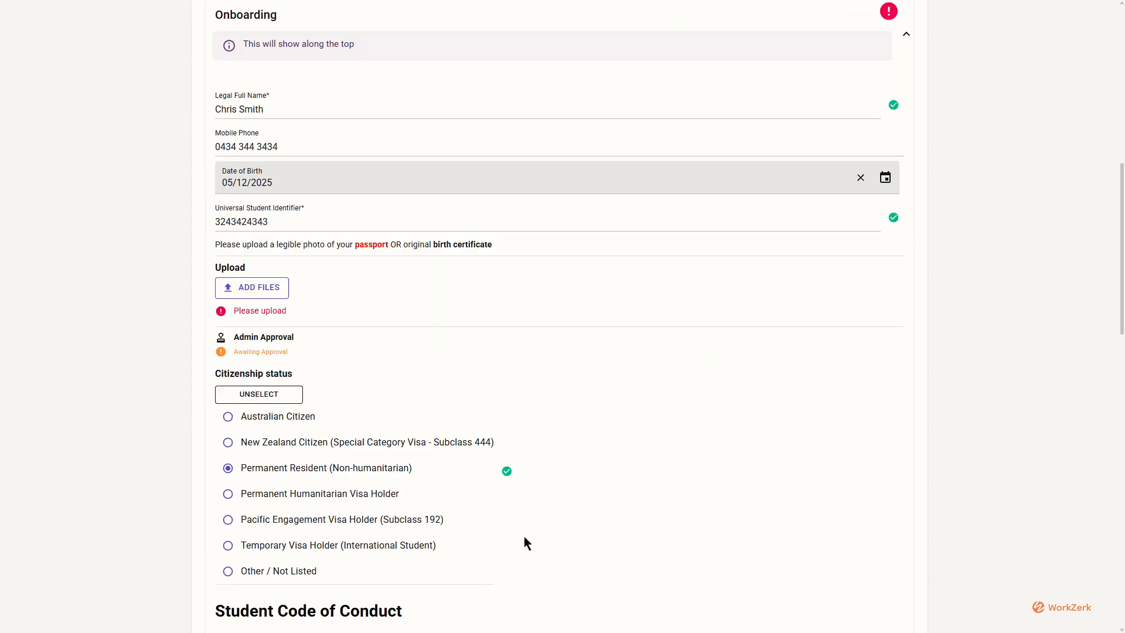
{"action": "left_click", "coordinate": [252, 194]}
{"action": "left_click", "coordinate": [248, 274]}
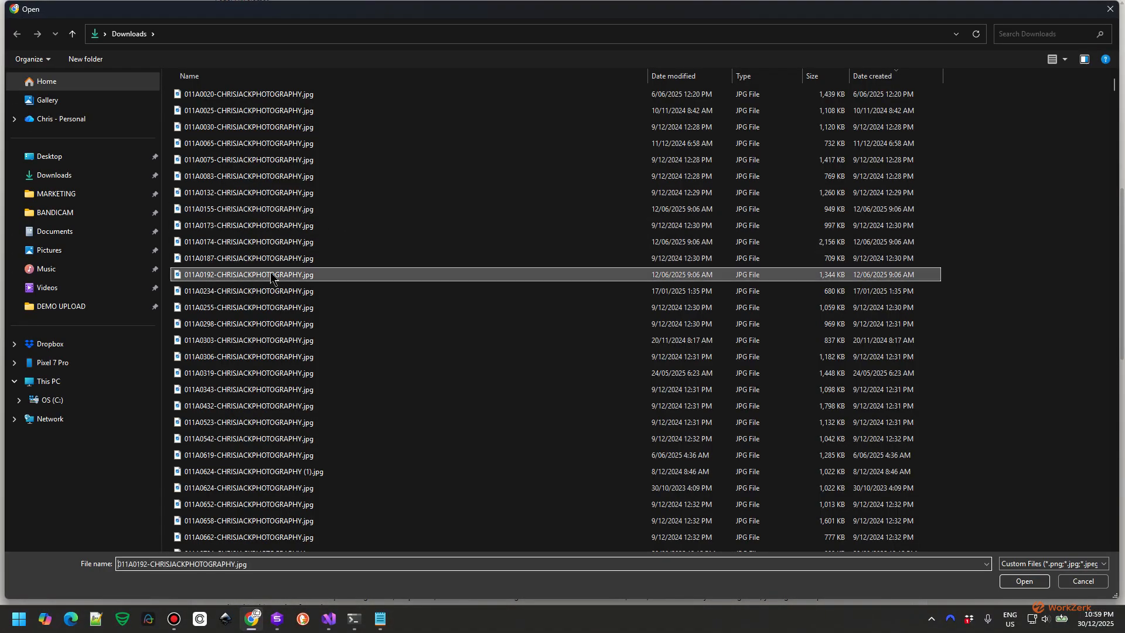
{"action": "left_click", "coordinate": [1027, 583]}
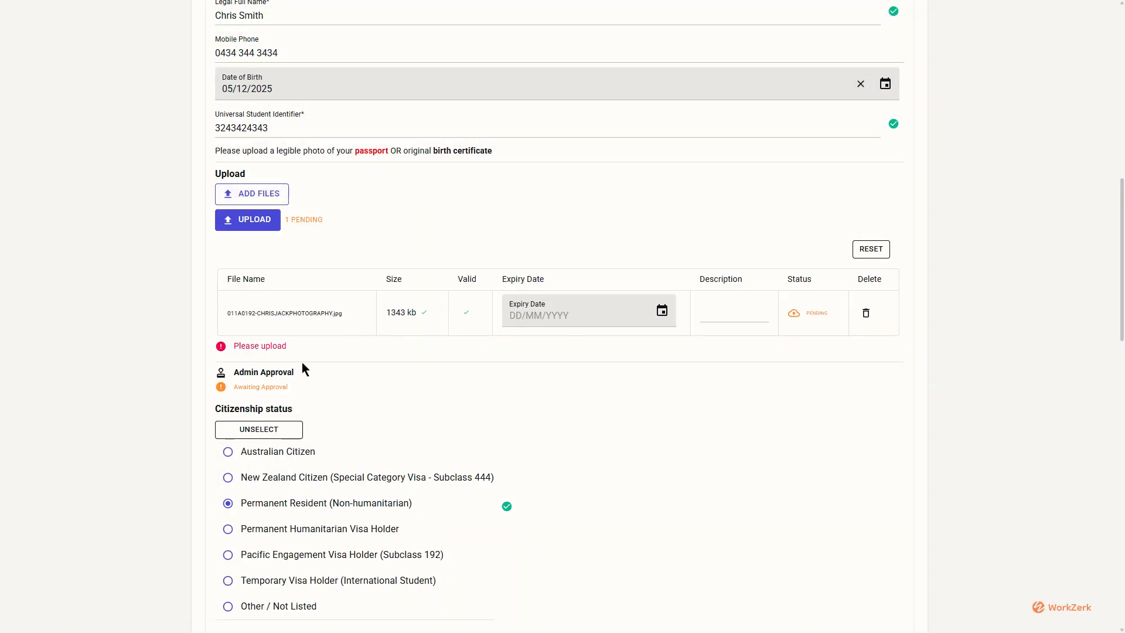
{"action": "scroll", "coordinate": [381, 326], "scroll_direction": "down", "scroll_amount": 20}
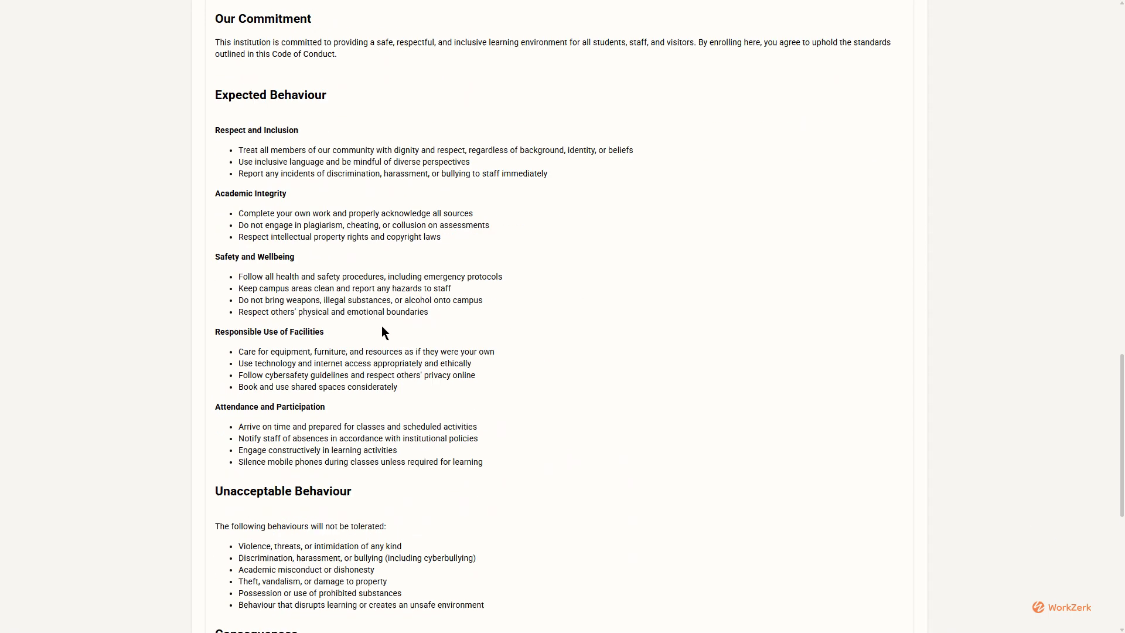